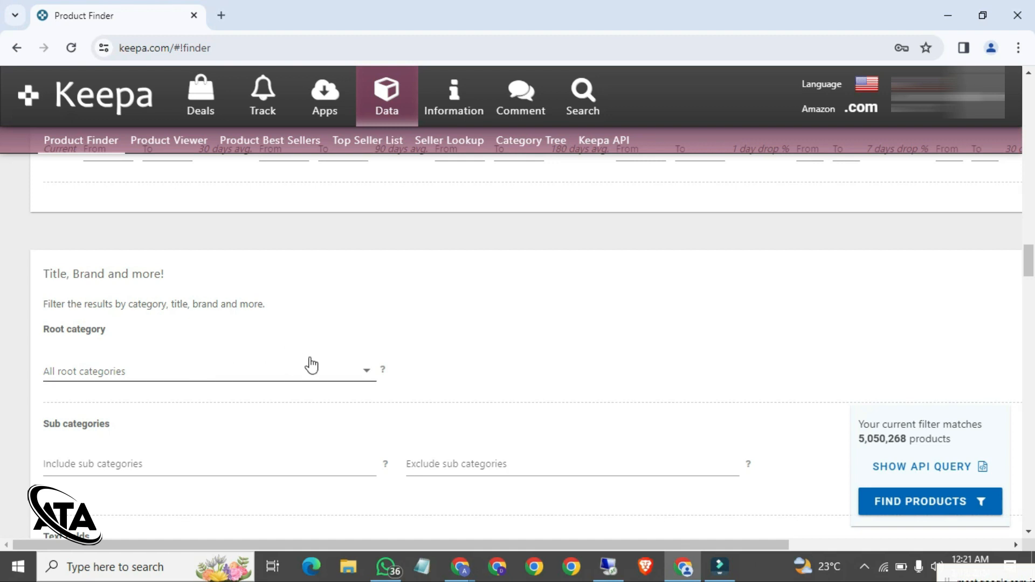
Step: Choose Baby Products (4218083) as the root category, leaving 111,760 matching products
{"action": "scroll", "coordinate": [309, 363], "scroll_direction": "down", "scroll_amount": 2}
{"action": "left_click", "coordinate": [311, 281]}
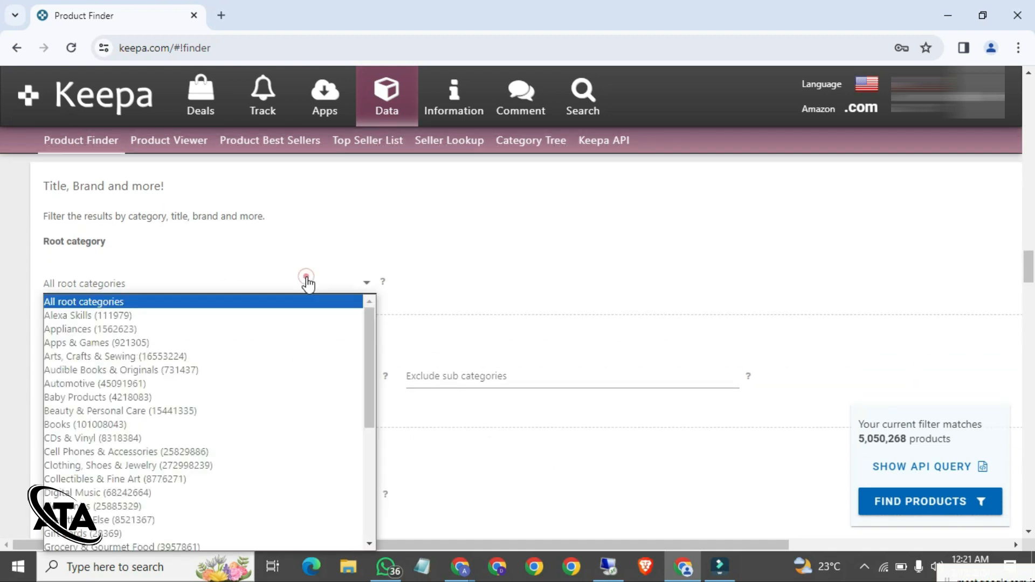
{"action": "scroll", "coordinate": [231, 330], "scroll_direction": "down", "scroll_amount": 4}
{"action": "scroll", "coordinate": [233, 333], "scroll_direction": "up", "scroll_amount": 4}
{"action": "scroll", "coordinate": [492, 281], "scroll_direction": "down", "scroll_amount": 3}
{"action": "scroll", "coordinate": [492, 281], "scroll_direction": "up", "scroll_amount": 1}
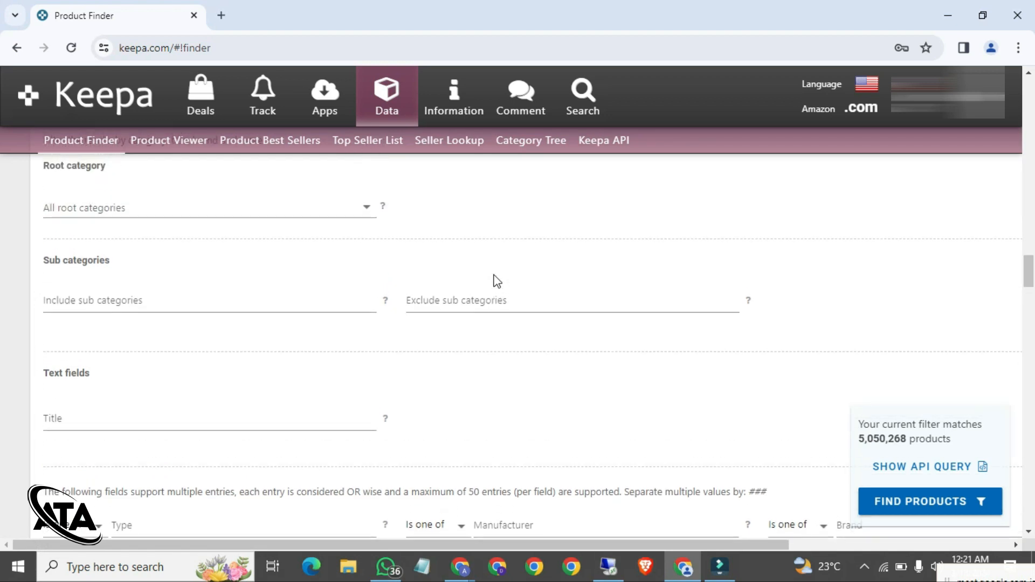
{"action": "left_click", "coordinate": [267, 196]}
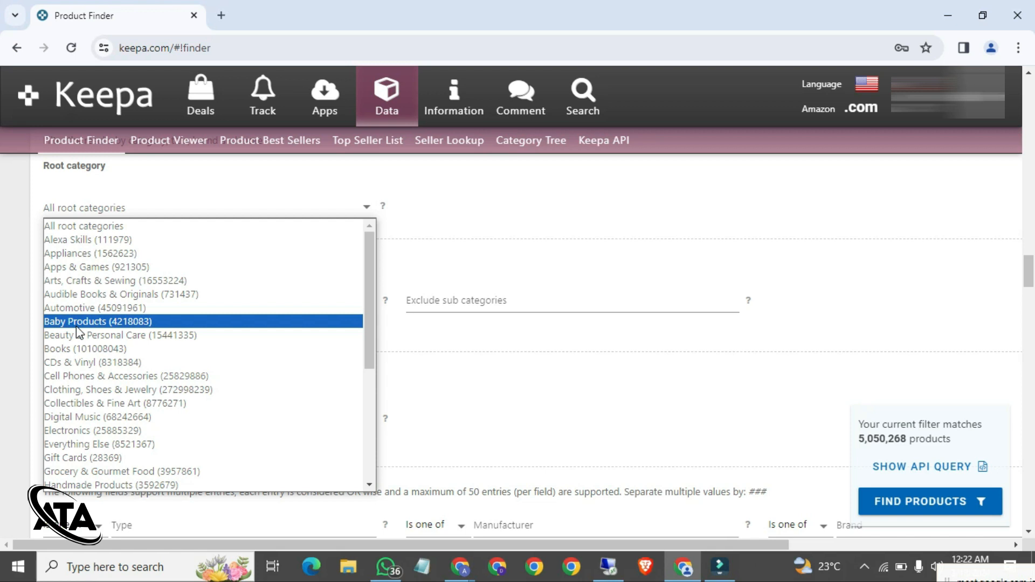
{"action": "left_click", "coordinate": [77, 325]}
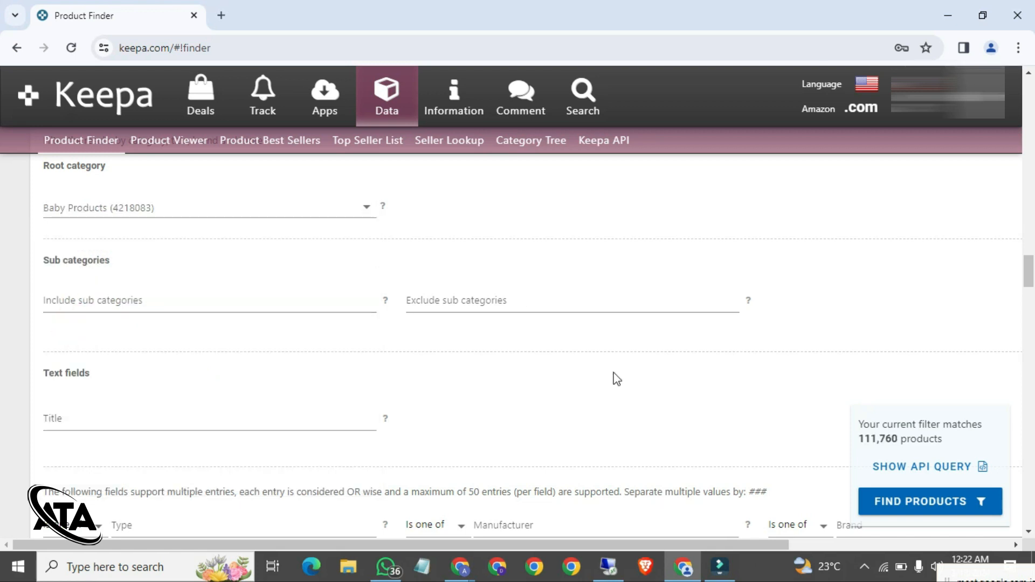
{"action": "left_click_drag", "start_coordinate": [857, 439], "coordinate": [899, 439]}
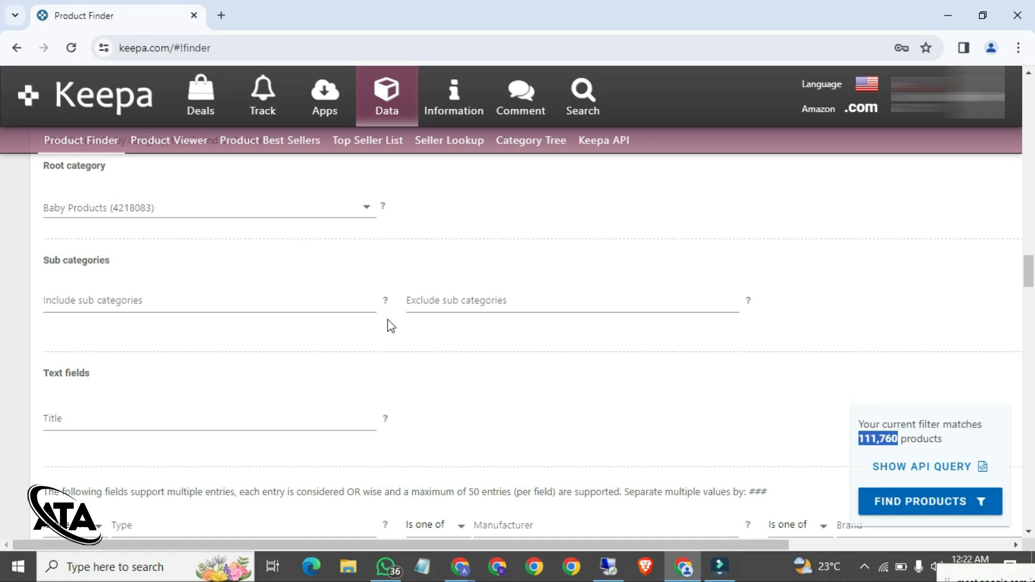
Step: Switch the root category to Beauty & Personal Care, then to Grocery & Gourmet Food
{"action": "scroll", "coordinate": [390, 326], "scroll_direction": "up", "scroll_amount": 18}
{"action": "scroll", "coordinate": [390, 325], "scroll_direction": "up", "scroll_amount": 15}
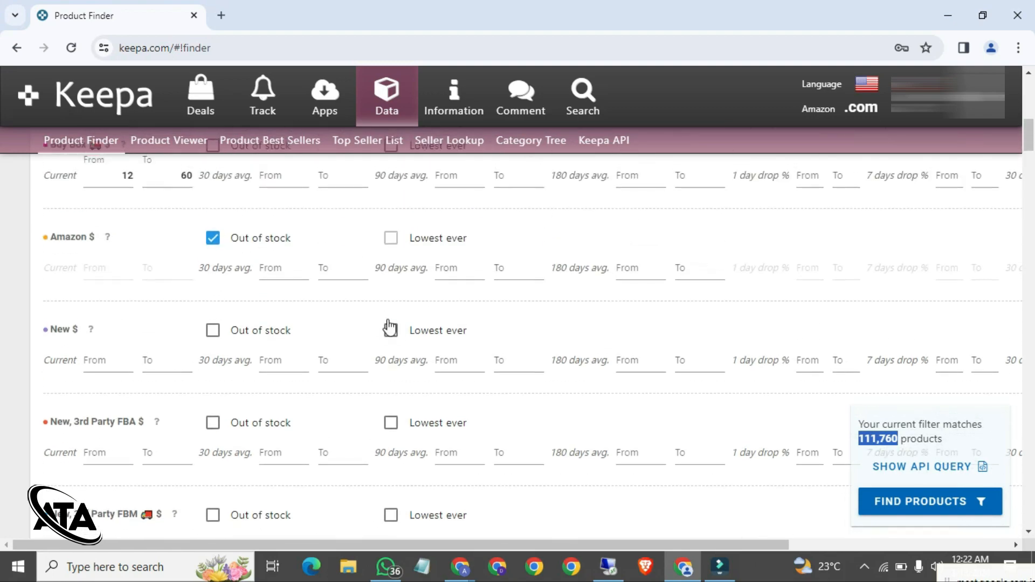
{"action": "scroll", "coordinate": [390, 326], "scroll_direction": "down", "scroll_amount": 18}
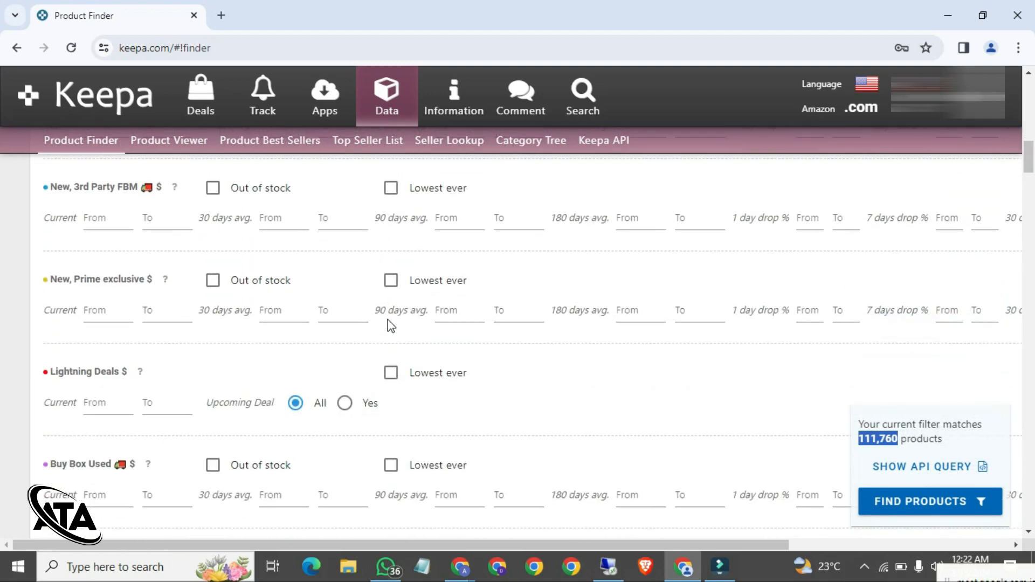
{"action": "scroll", "coordinate": [390, 326], "scroll_direction": "down", "scroll_amount": 14}
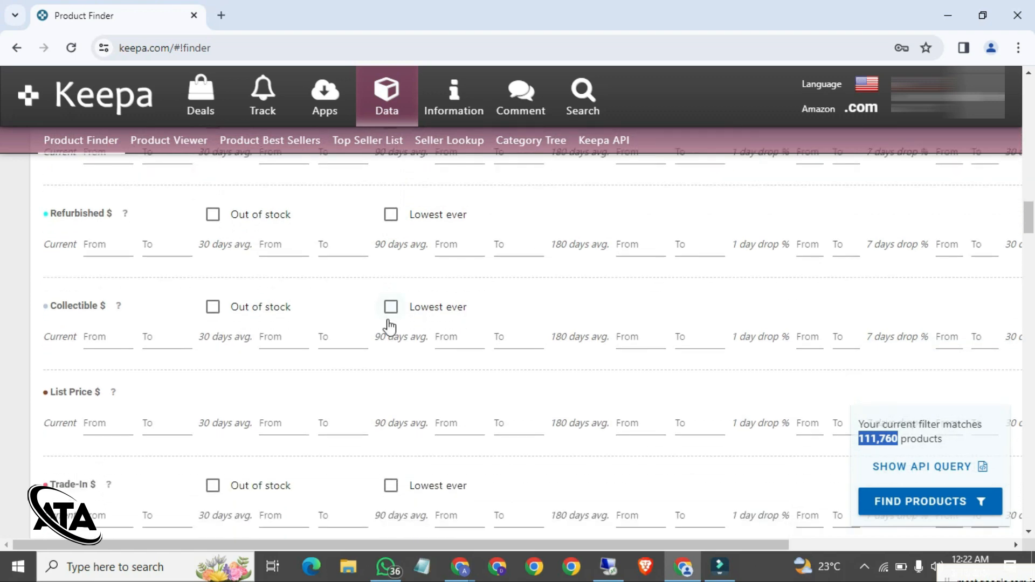
{"action": "scroll", "coordinate": [517, 381], "scroll_direction": "down", "scroll_amount": 10}
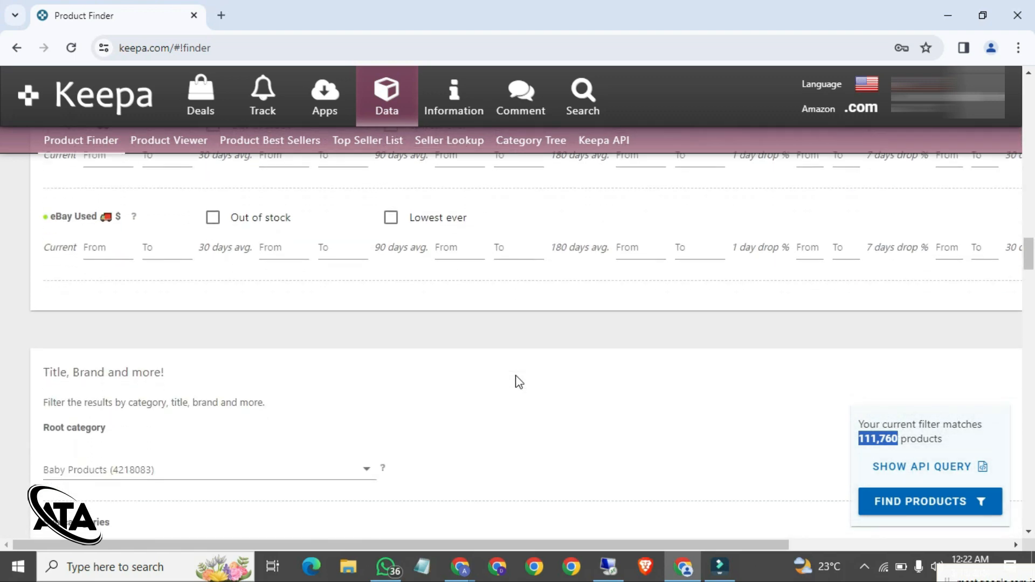
{"action": "scroll", "coordinate": [517, 381], "scroll_direction": "down", "scroll_amount": 4}
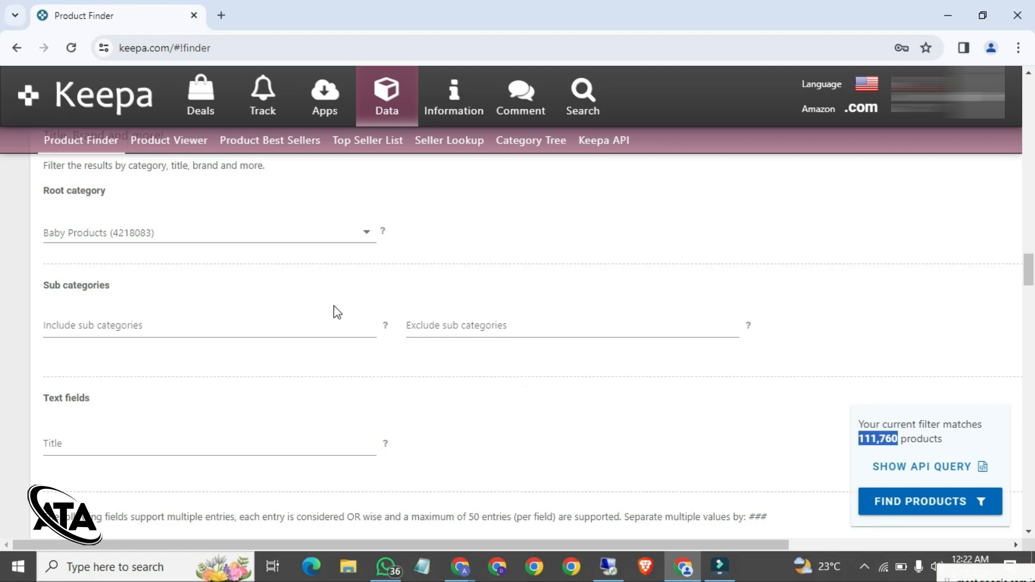
{"action": "left_click", "coordinate": [246, 333]}
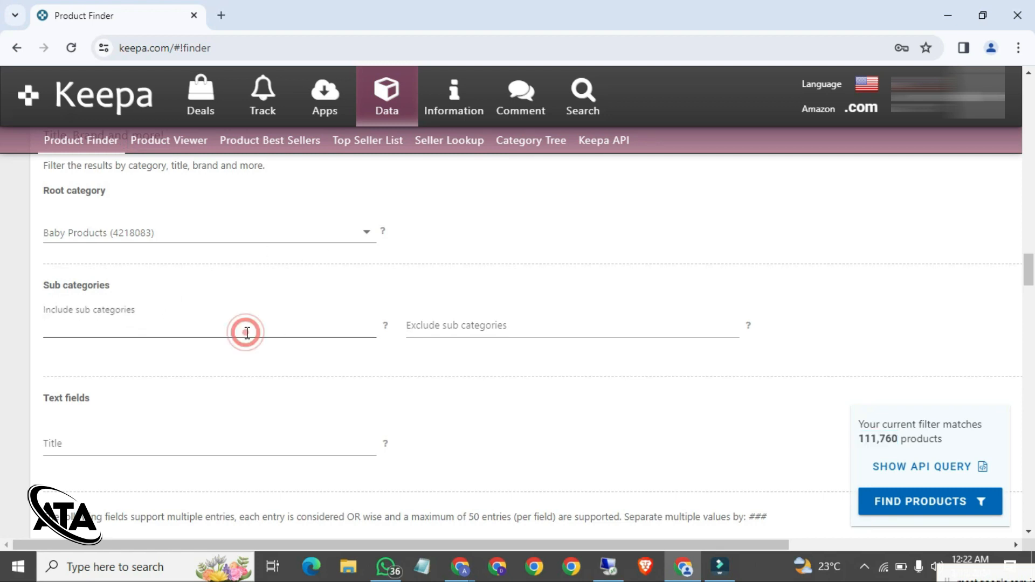
{"action": "left_click", "coordinate": [271, 234]}
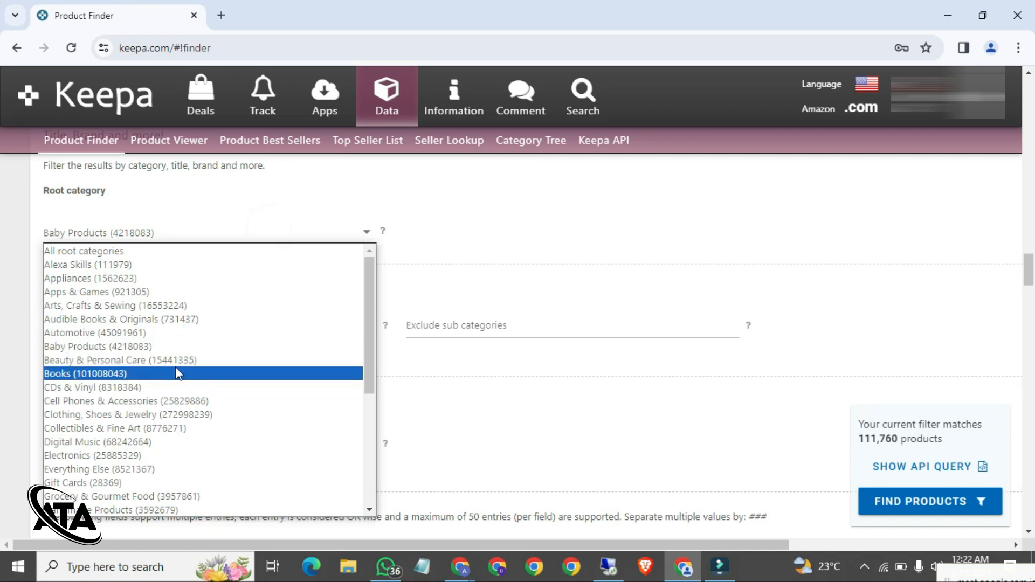
{"action": "left_click", "coordinate": [132, 360]}
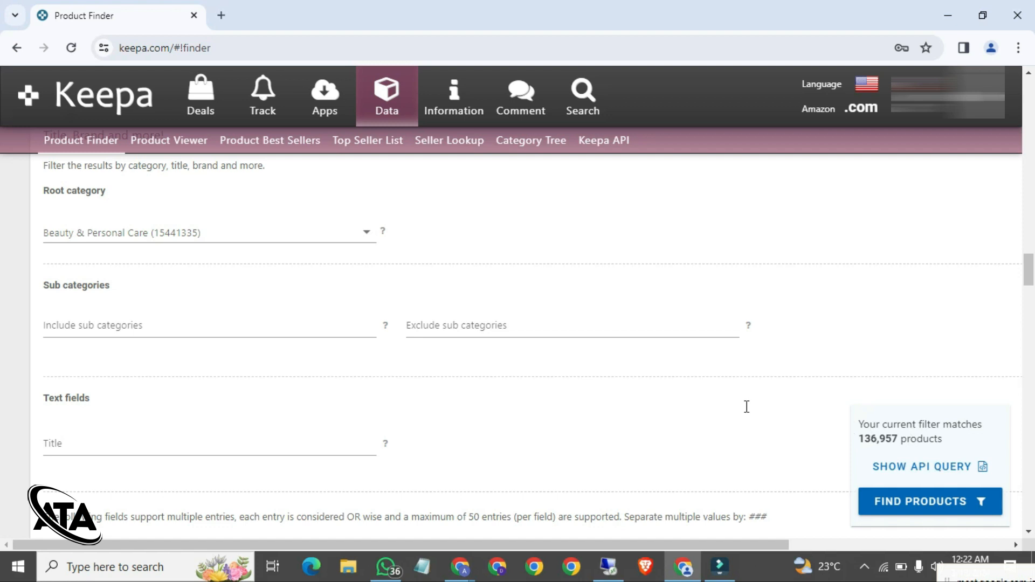
{"action": "left_click", "coordinate": [268, 225]}
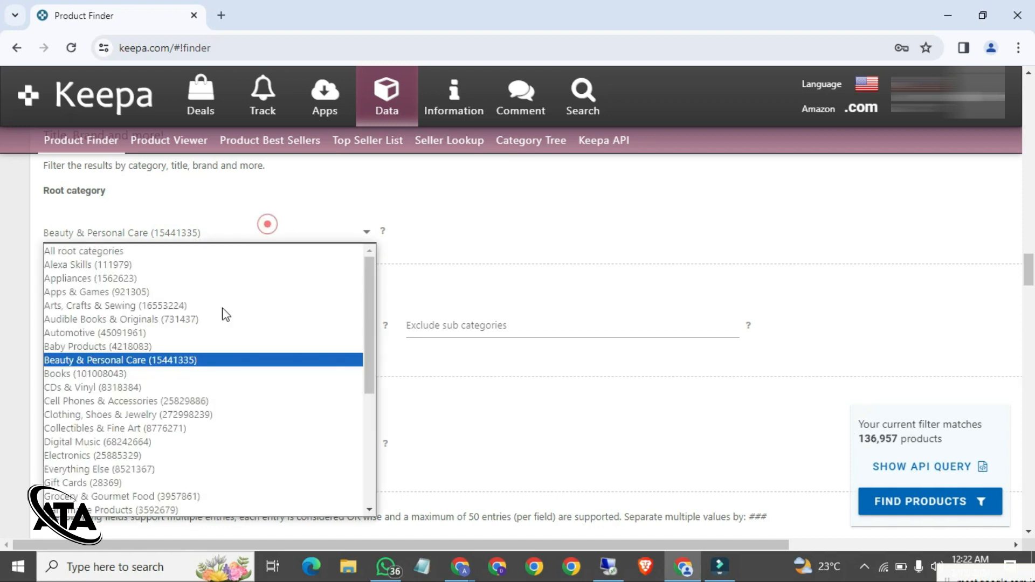
{"action": "left_click", "coordinate": [182, 495]}
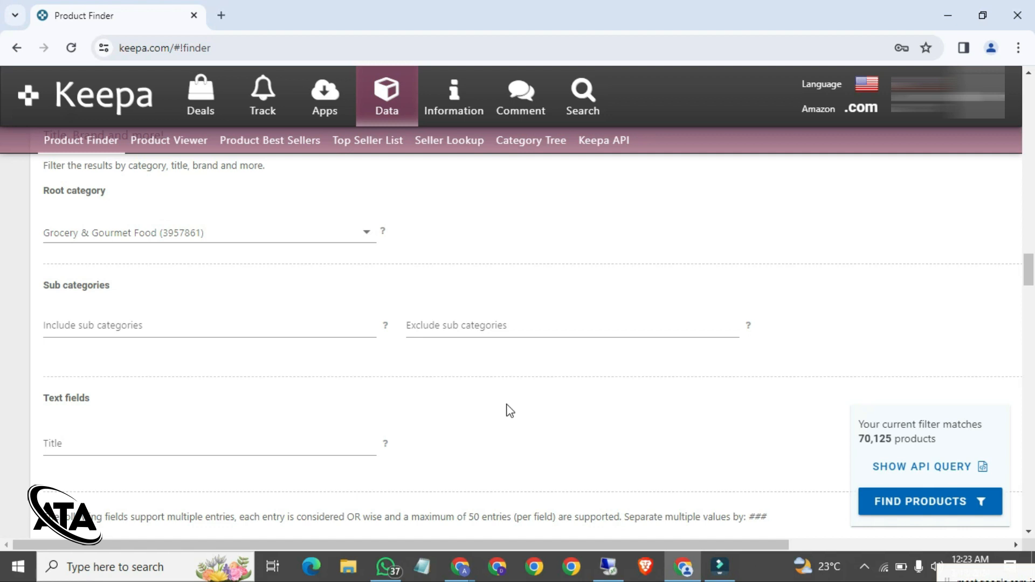
Step: Try a New Offer Count range of 3 to 25, then change it to 5 to 15
{"action": "scroll", "coordinate": [510, 410], "scroll_direction": "down", "scroll_amount": 7}
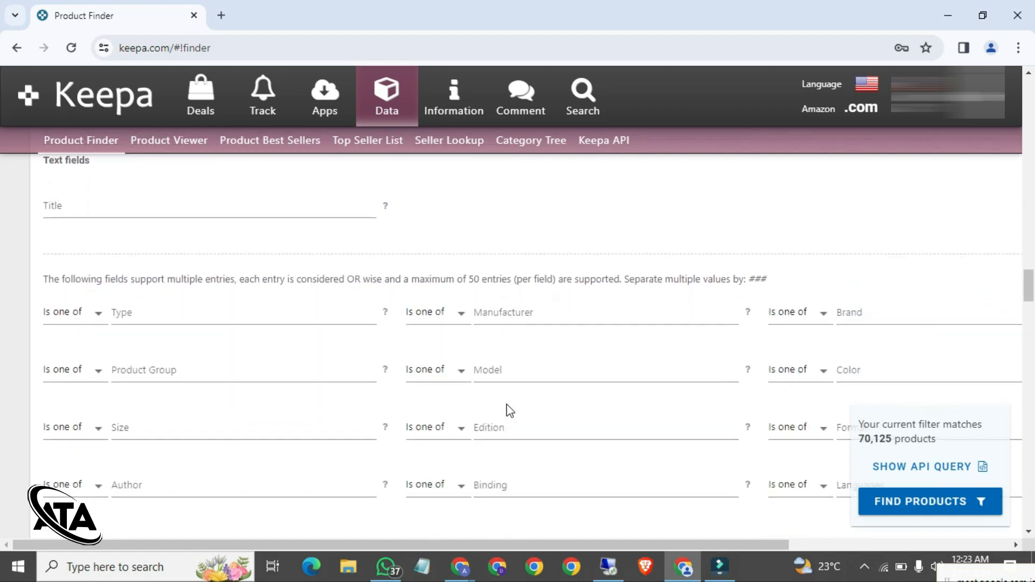
{"action": "scroll", "coordinate": [438, 352], "scroll_direction": "up", "scroll_amount": 3}
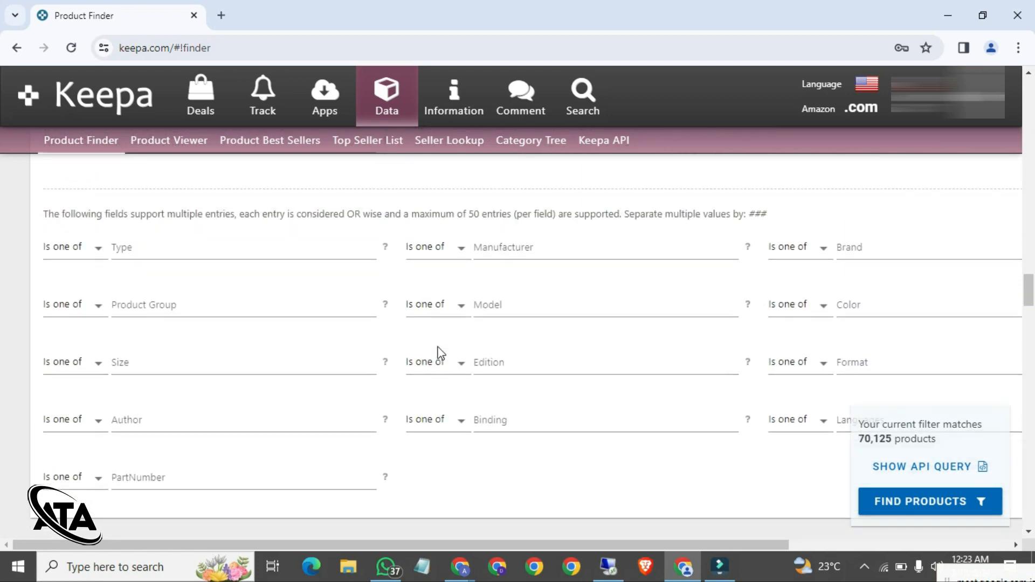
{"action": "scroll", "coordinate": [437, 352], "scroll_direction": "down", "scroll_amount": 9}
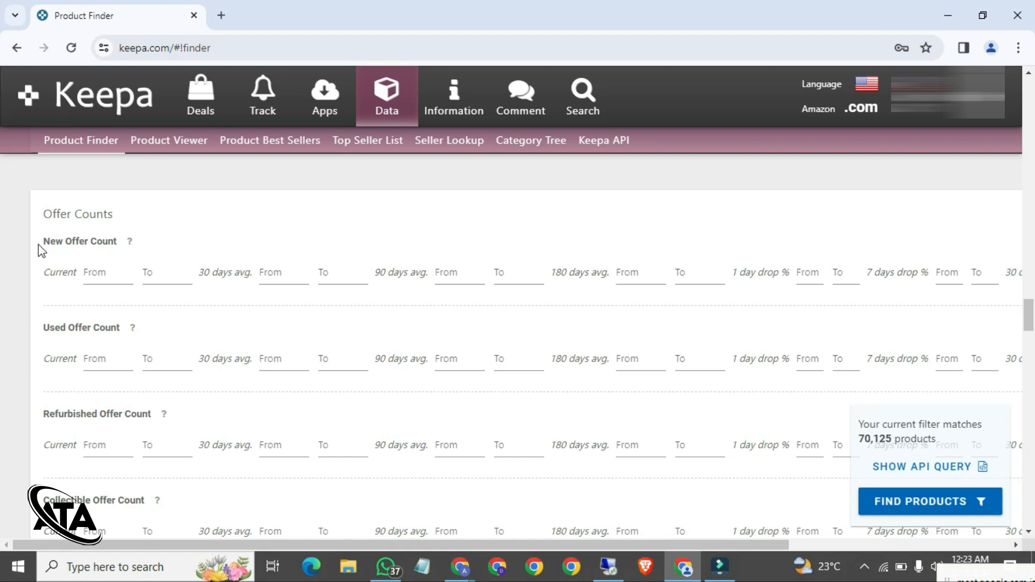
{"action": "left_click_drag", "start_coordinate": [40, 241], "coordinate": [120, 241]}
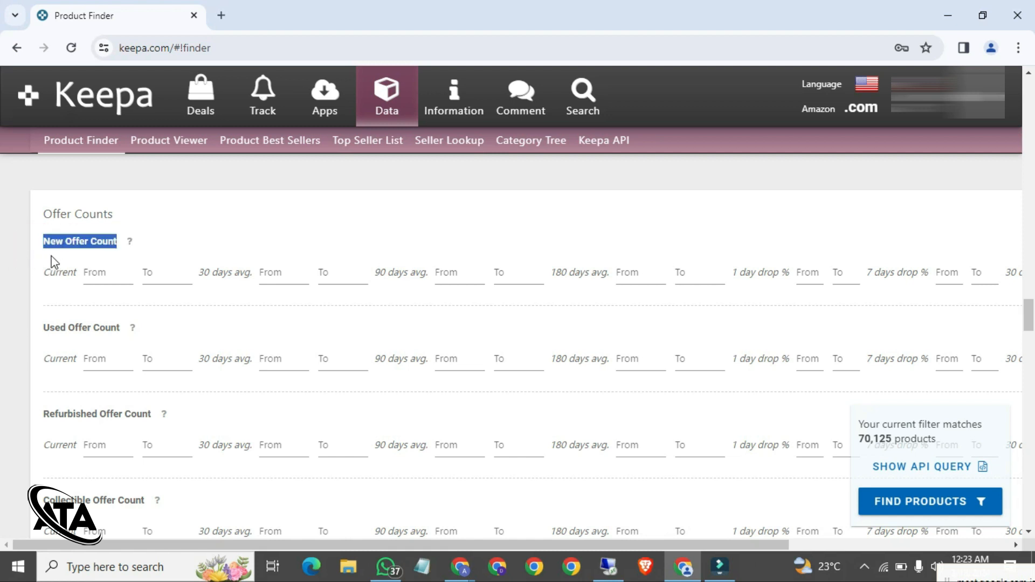
{"action": "left_click", "coordinate": [26, 265]}
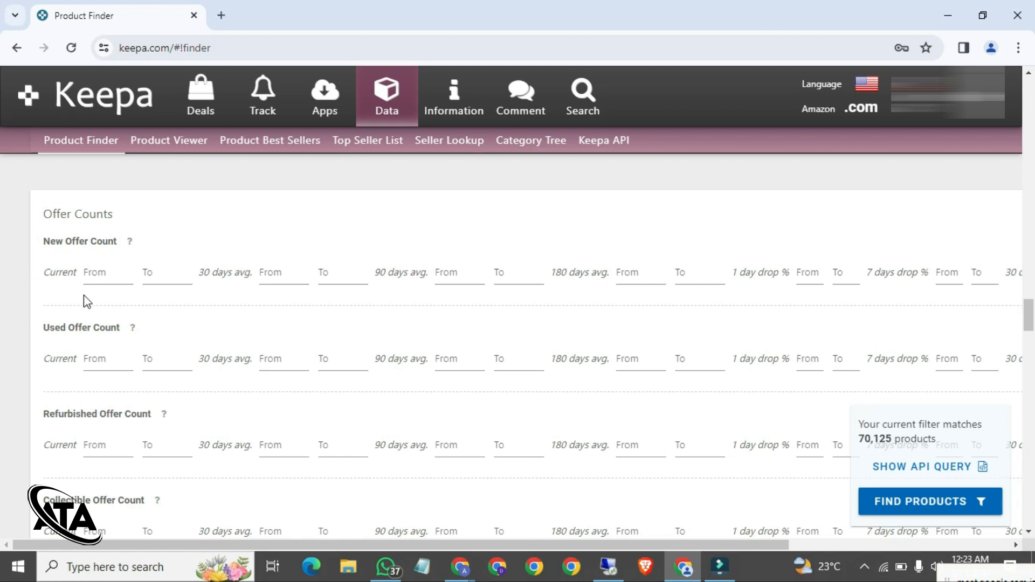
{"action": "left_click", "coordinate": [95, 276]}
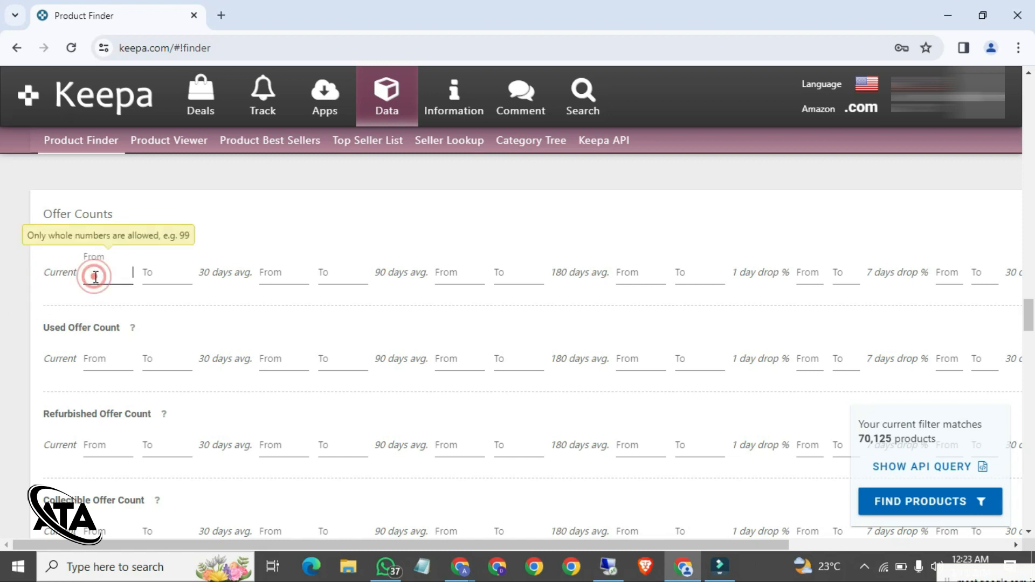
{"action": "type", "text": "3"}
{"action": "key", "text": "Tab"}
{"action": "type", "text": "25"}
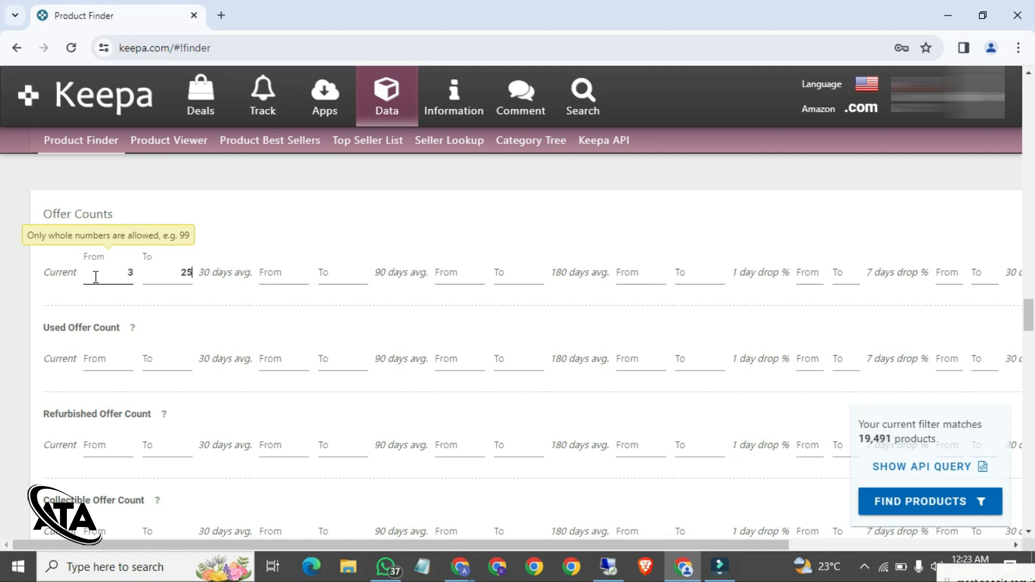
{"action": "left_click_drag", "start_coordinate": [116, 278], "coordinate": [162, 270]}
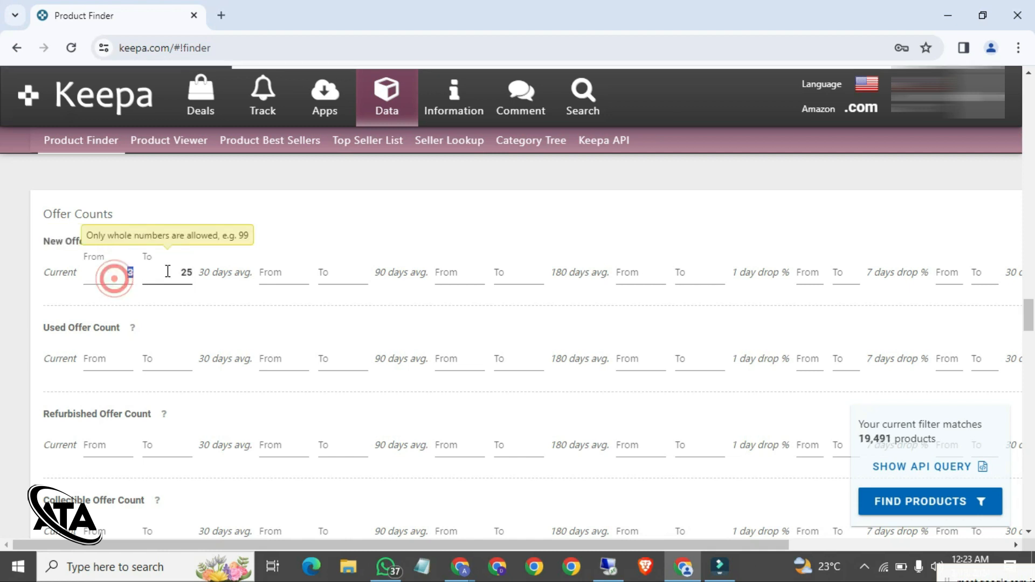
{"action": "key", "text": "BackSpace"}
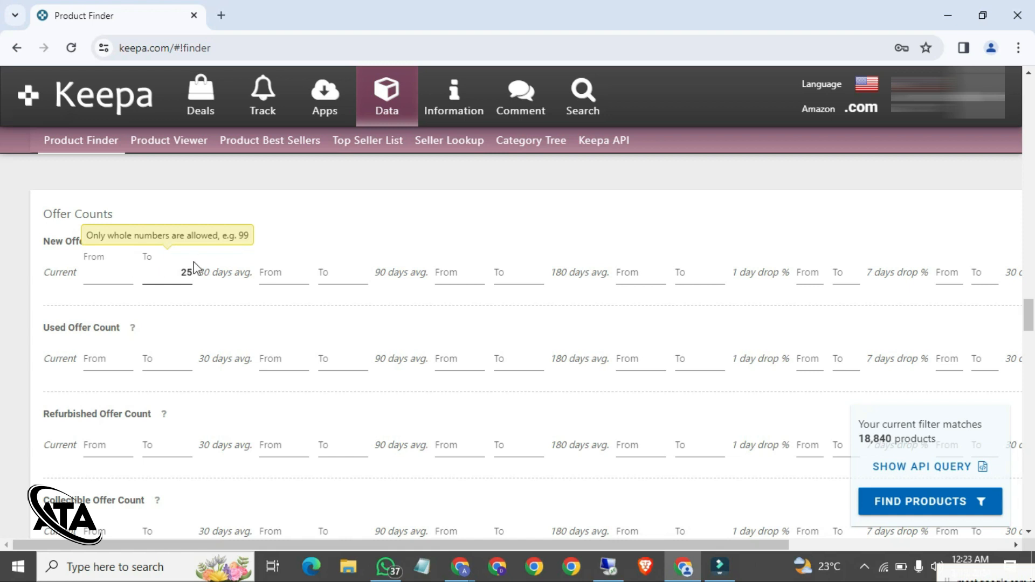
{"action": "double_click", "coordinate": [181, 271]}
{"action": "key", "text": "BackSpace"}
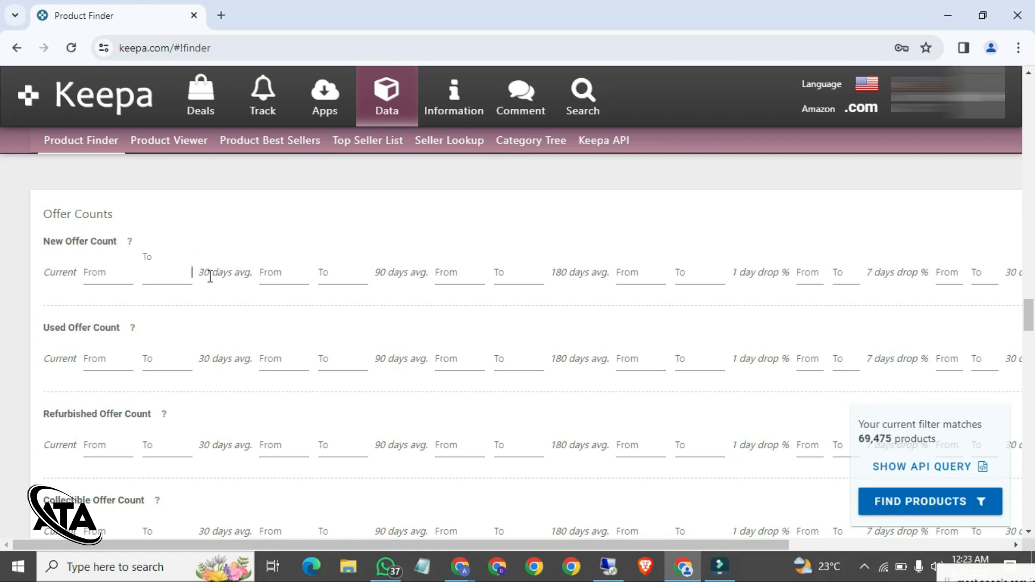
{"action": "left_click", "coordinate": [107, 273]}
{"action": "left_click", "coordinate": [162, 277]}
{"action": "type", "text": "1"}
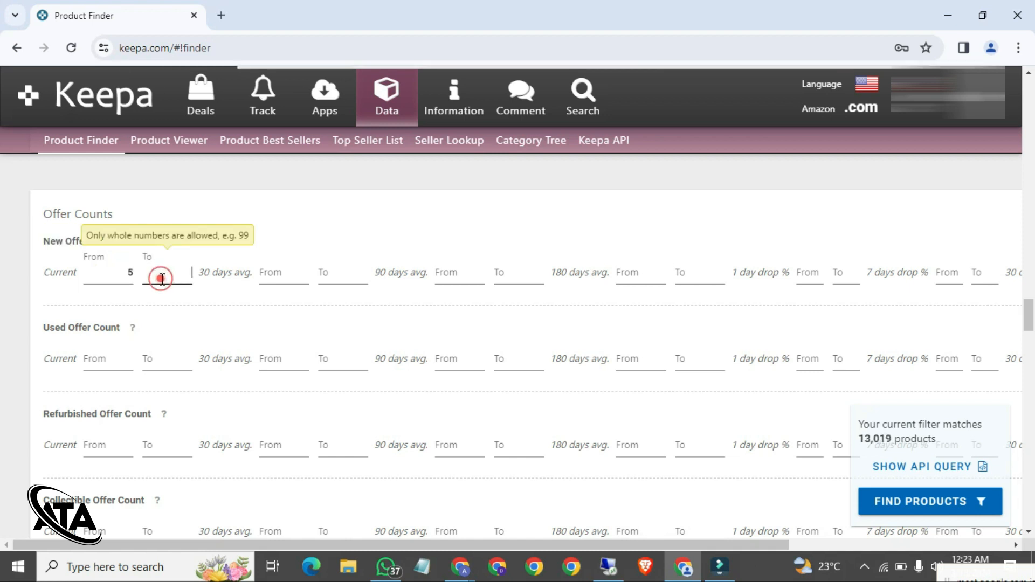
{"action": "type", "text": "5"}
{"action": "left_click", "coordinate": [366, 225]}
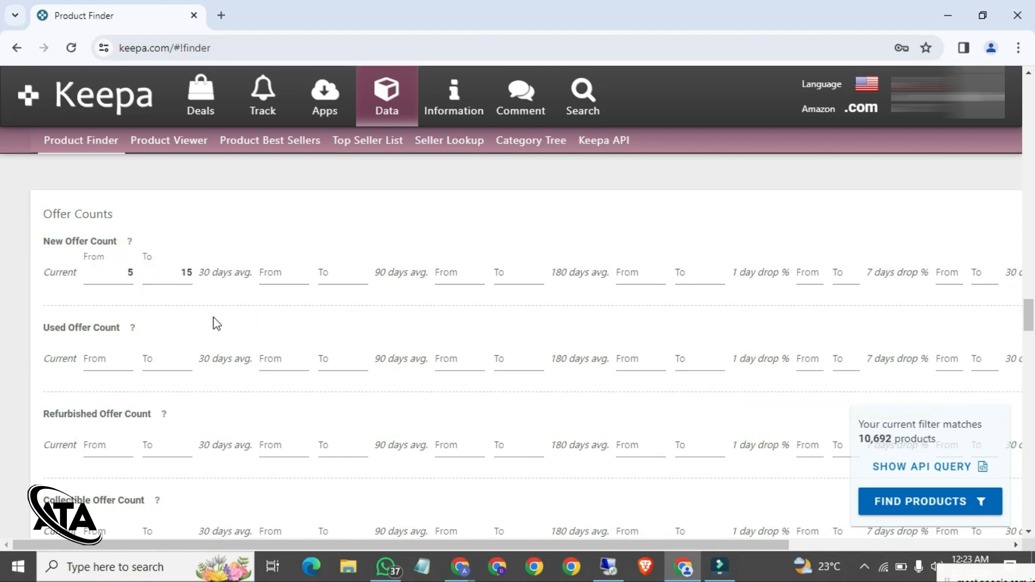
Step: Correct the New Offer Count range to 3–25, giving 18,840 matches
{"action": "left_click", "coordinate": [132, 279]}
{"action": "left_click", "coordinate": [94, 277]}
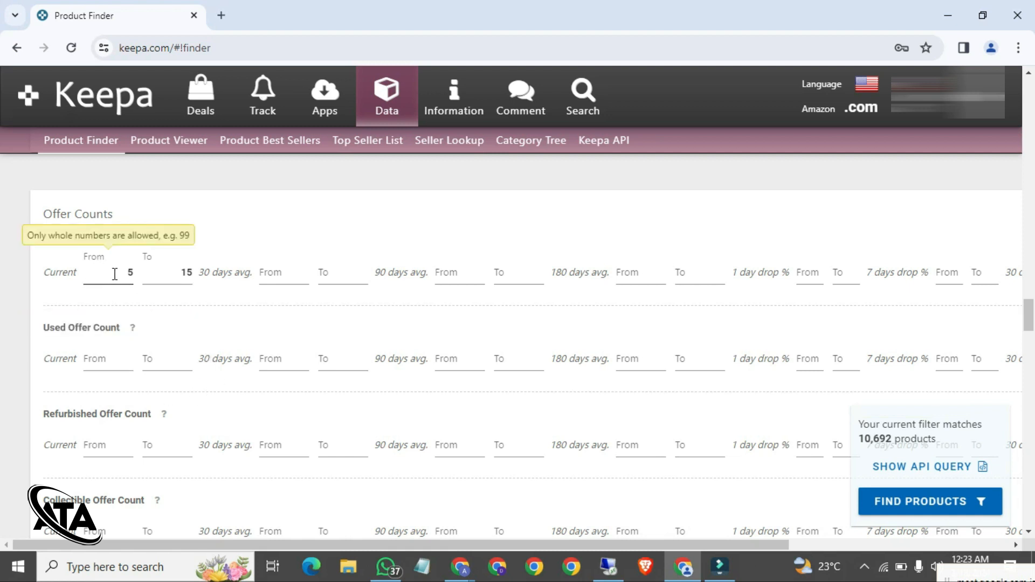
{"action": "double_click", "coordinate": [109, 279]}
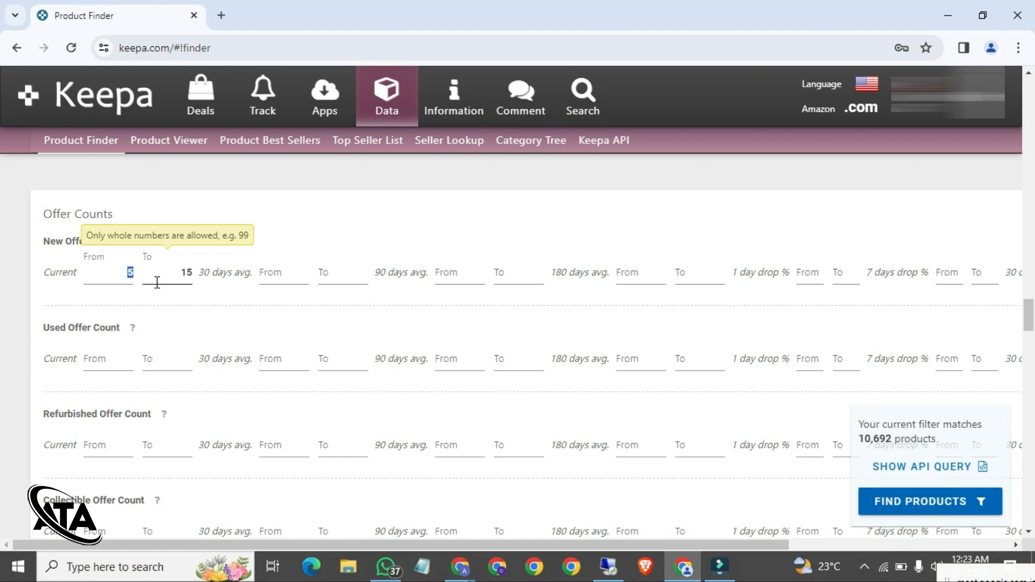
{"action": "type", "text": "3"}
{"action": "left_click_drag", "start_coordinate": [157, 283], "coordinate": [205, 278]}
{"action": "type", "text": "2"}
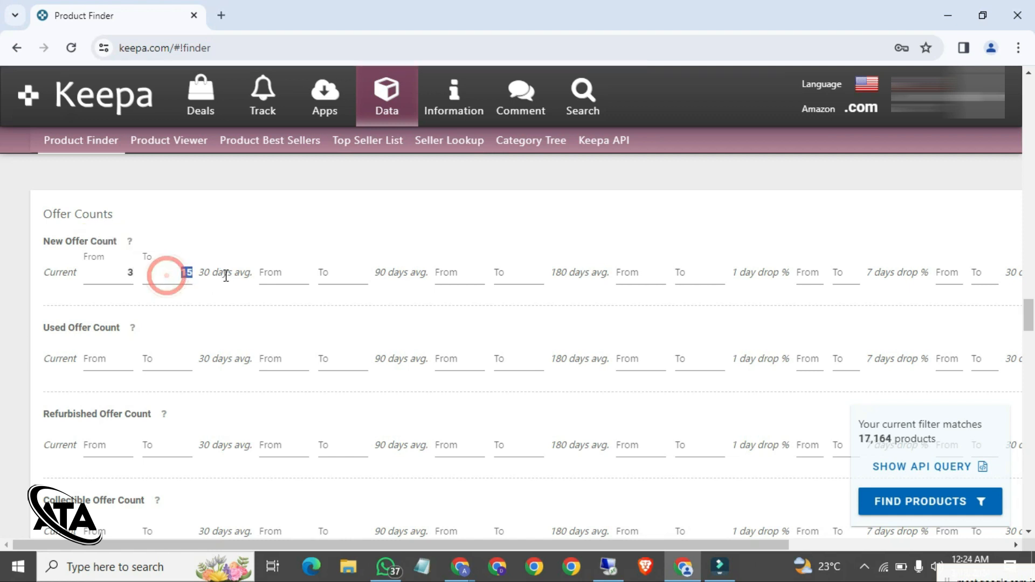
{"action": "left_click", "coordinate": [263, 242]}
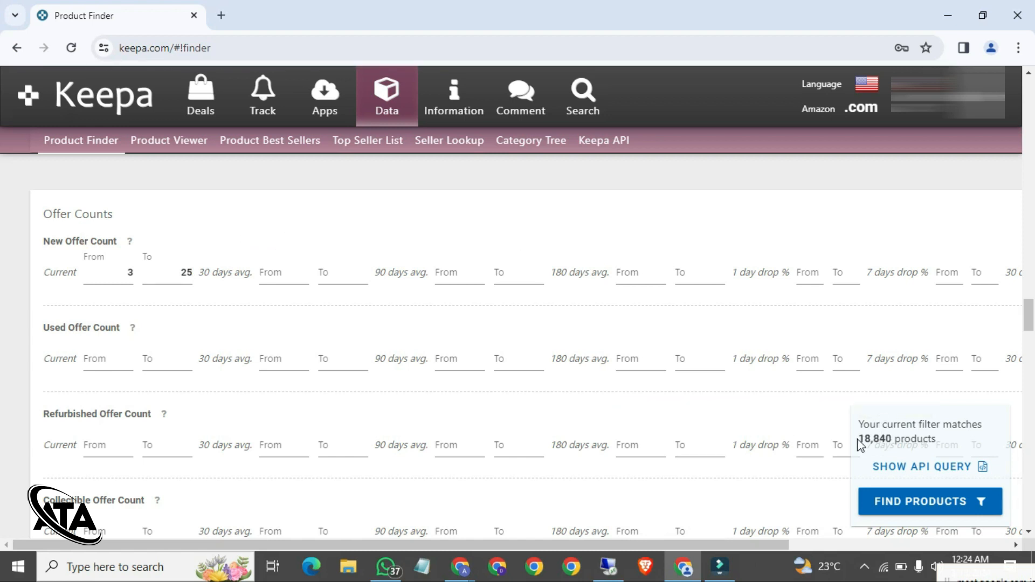
{"action": "left_click_drag", "start_coordinate": [857, 439], "coordinate": [891, 438]}
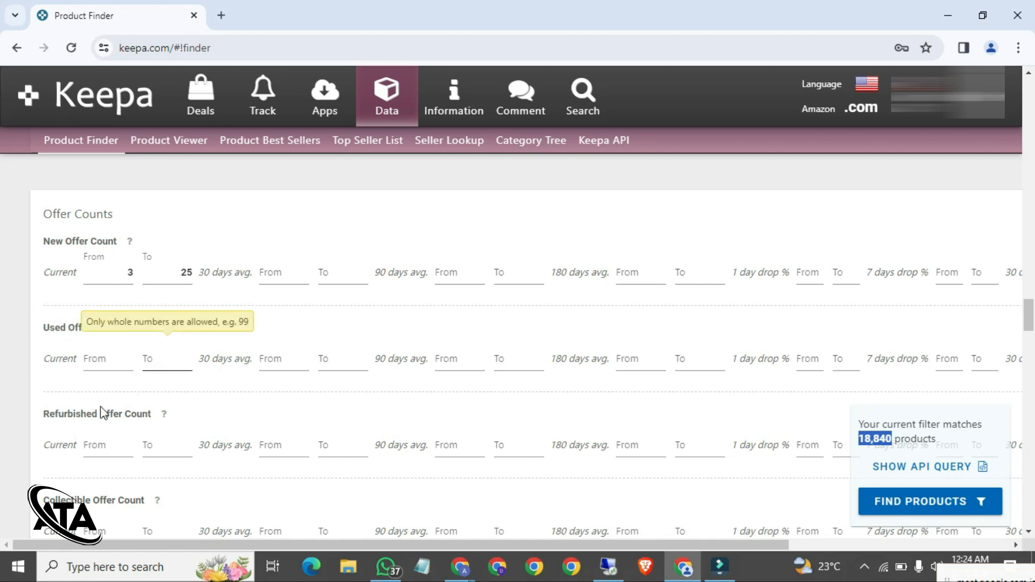
Step: Restrict the Buy Box Seller filter to 3rd Party
{"action": "scroll", "coordinate": [157, 415], "scroll_direction": "down", "scroll_amount": 3}
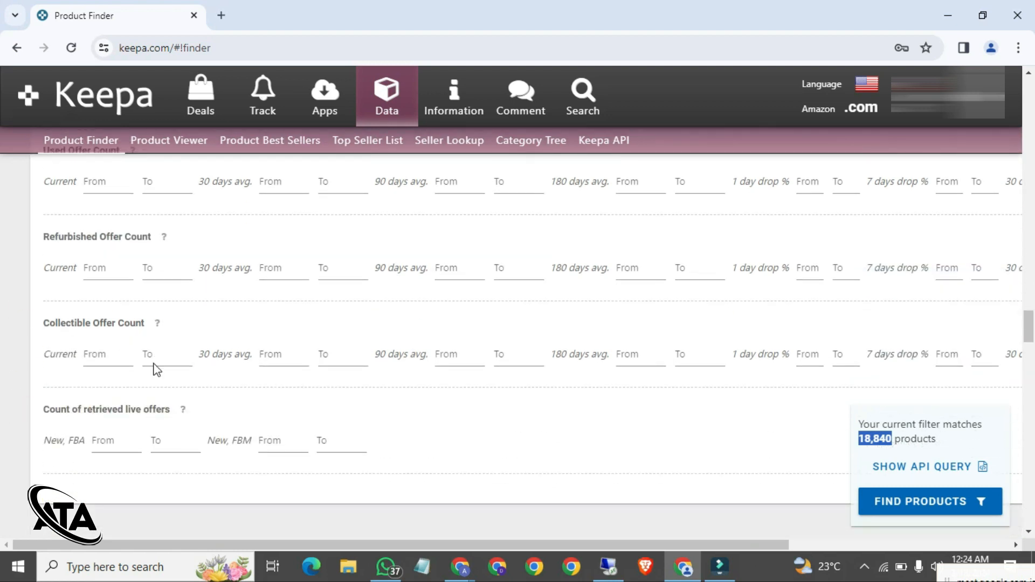
{"action": "scroll", "coordinate": [236, 392], "scroll_direction": "down", "scroll_amount": 4}
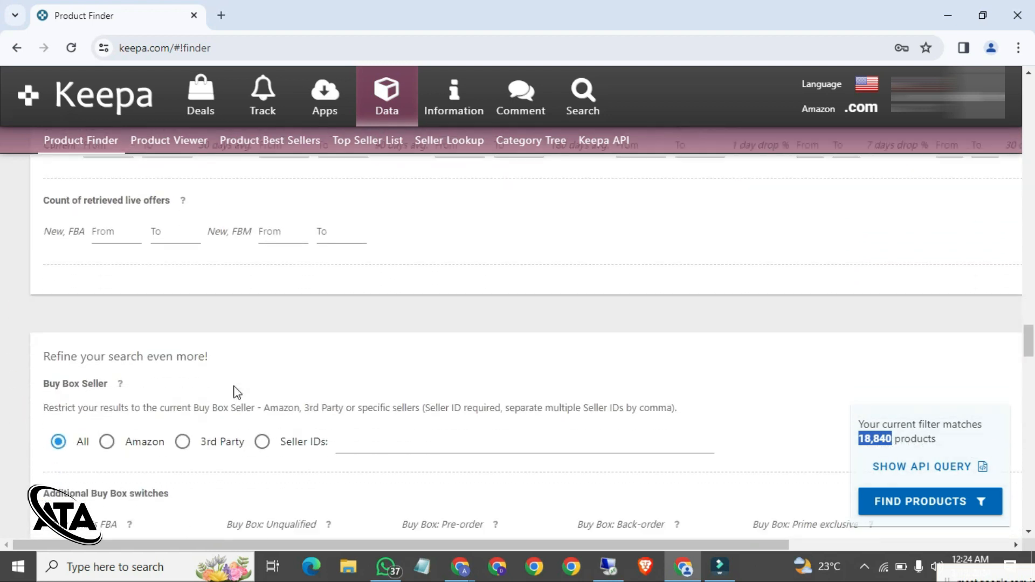
{"action": "scroll", "coordinate": [235, 392], "scroll_direction": "down", "scroll_amount": 1}
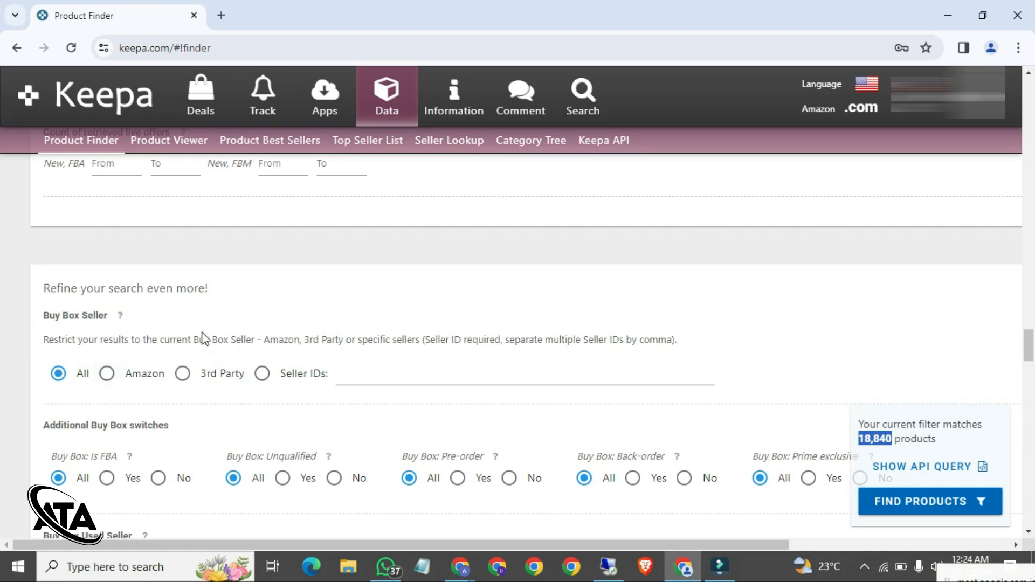
{"action": "scroll", "coordinate": [204, 339], "scroll_direction": "down", "scroll_amount": 2}
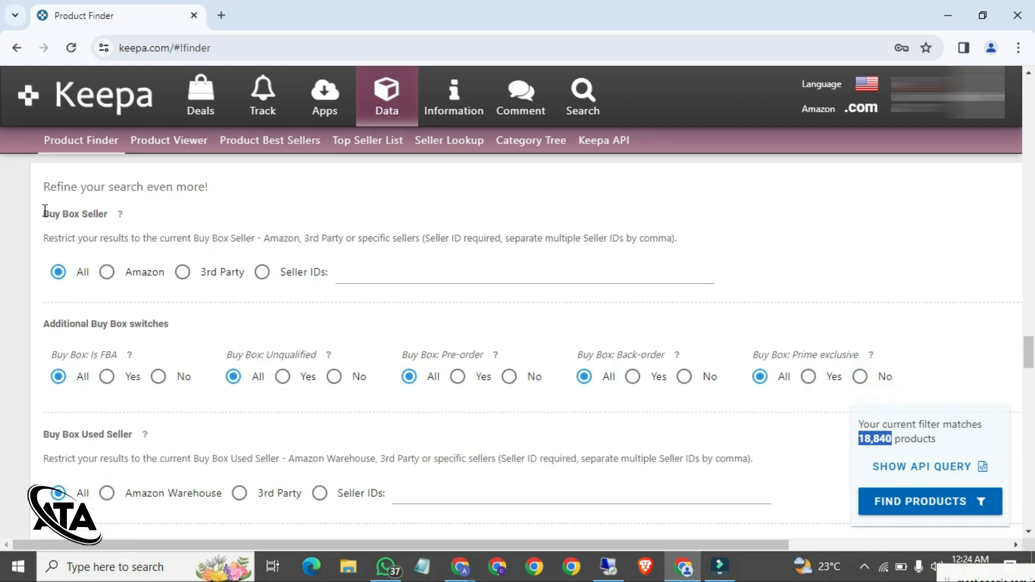
{"action": "left_click_drag", "start_coordinate": [45, 212], "coordinate": [103, 214]}
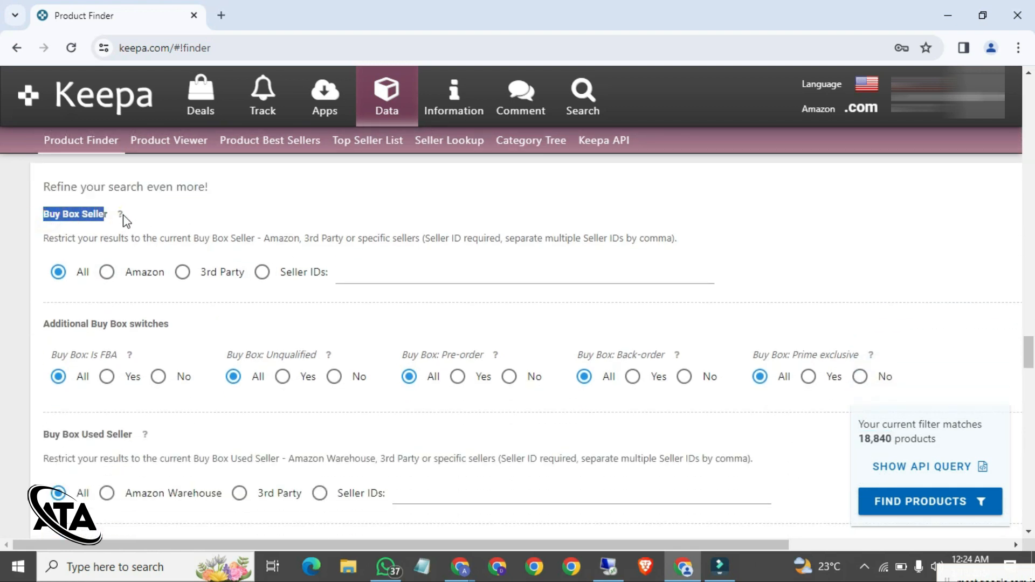
{"action": "left_click", "coordinate": [122, 218]}
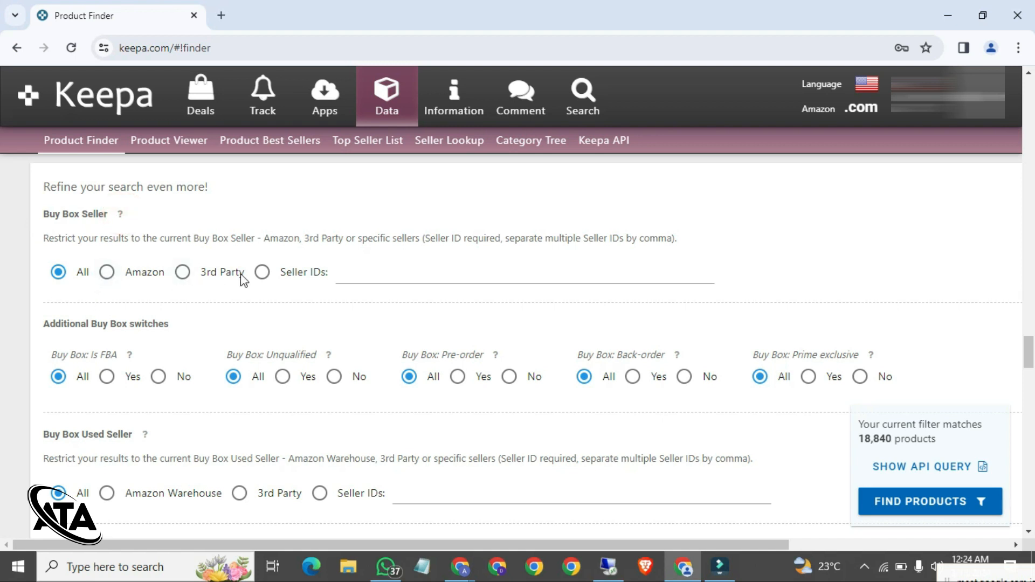
{"action": "left_click", "coordinate": [183, 271]}
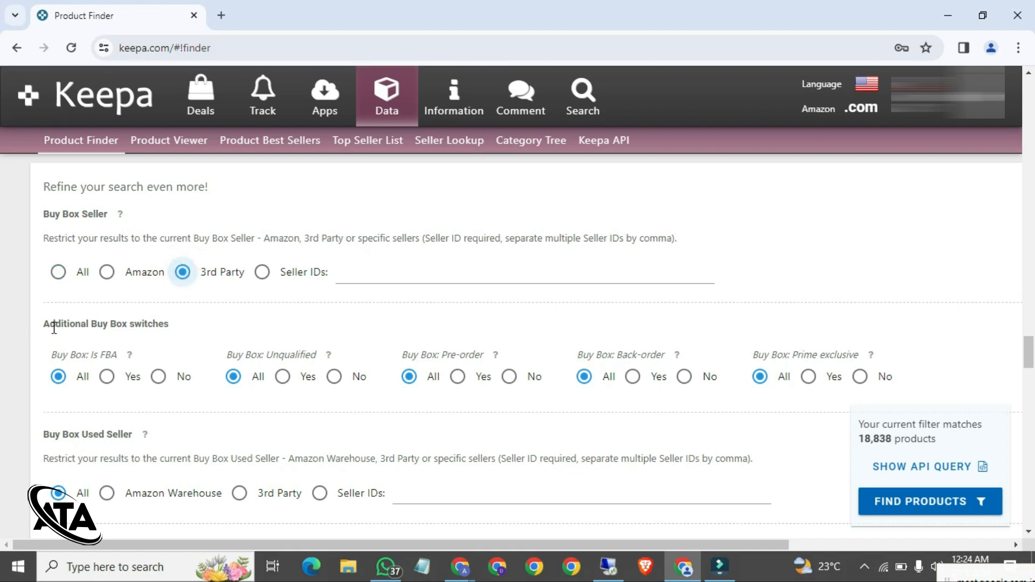
Step: Set the Buy Box Is FBA switch to Yes, leaving 14,405 matches
{"action": "left_click_drag", "start_coordinate": [50, 324], "coordinate": [165, 326]}
{"action": "left_click", "coordinate": [111, 350]}
{"action": "left_click_drag", "start_coordinate": [91, 354], "coordinate": [117, 354]}
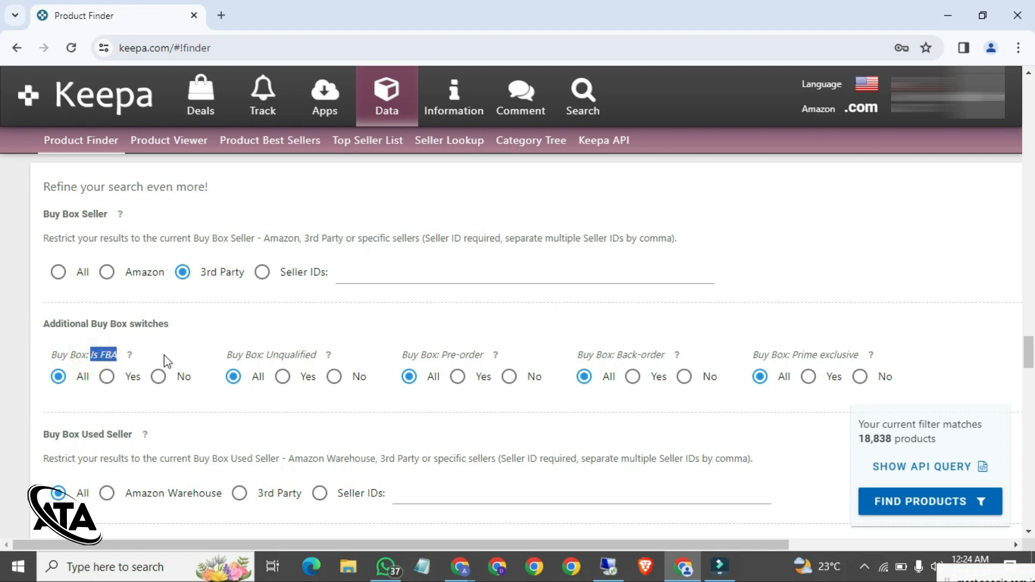
{"action": "left_click", "coordinate": [108, 380]}
{"action": "left_click", "coordinate": [863, 438]}
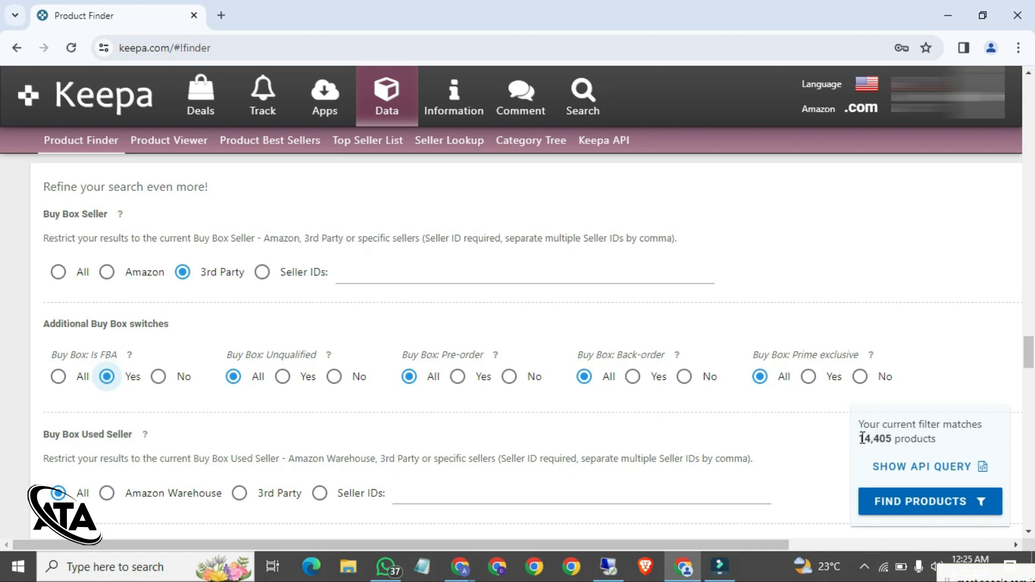
{"action": "double_click", "coordinate": [862, 438]}
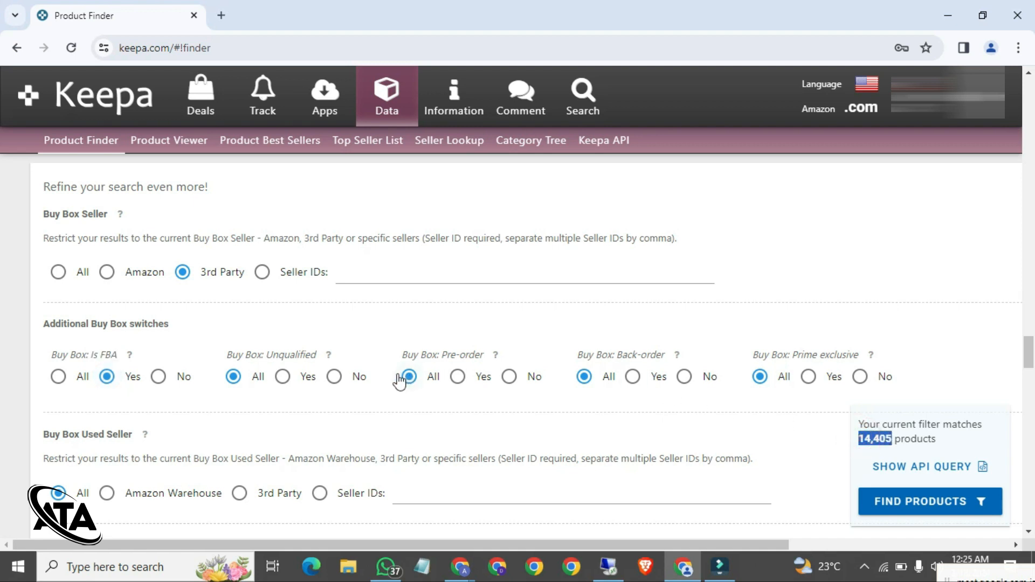
{"action": "scroll", "coordinate": [398, 381], "scroll_direction": "down", "scroll_amount": 2}
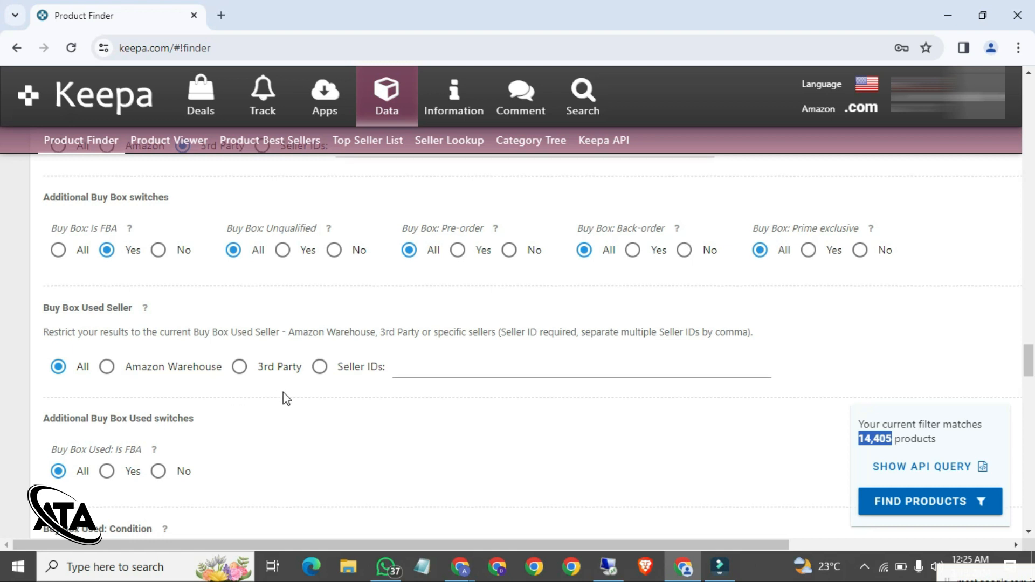
Step: Uncheck Digital Product and eBooks so only Physical Product type remains
{"action": "scroll", "coordinate": [283, 398], "scroll_direction": "down", "scroll_amount": 2}
{"action": "scroll", "coordinate": [287, 399], "scroll_direction": "down", "scroll_amount": 2}
{"action": "scroll", "coordinate": [287, 399], "scroll_direction": "down", "scroll_amount": 4}
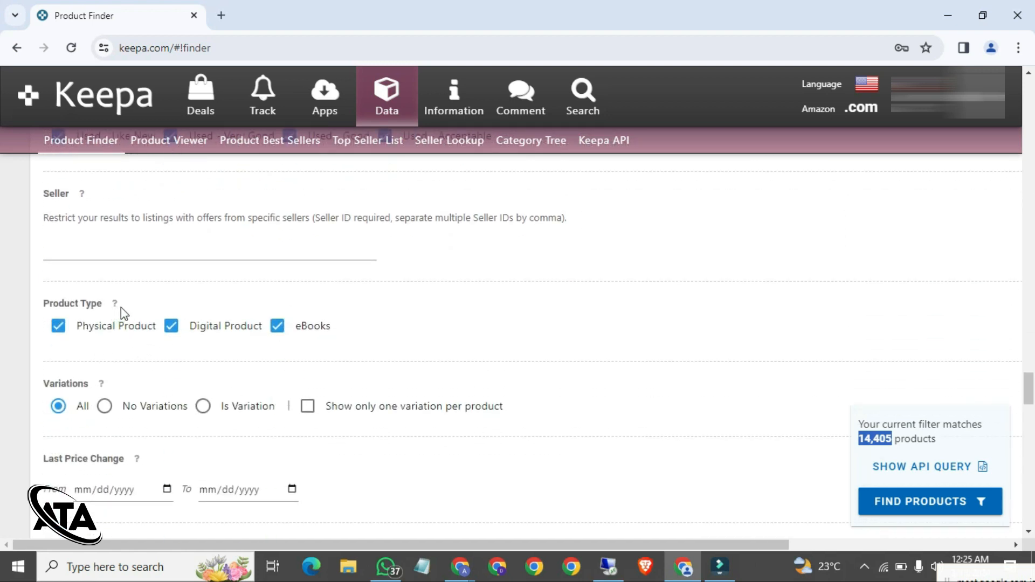
{"action": "triple_click", "coordinate": [117, 302]}
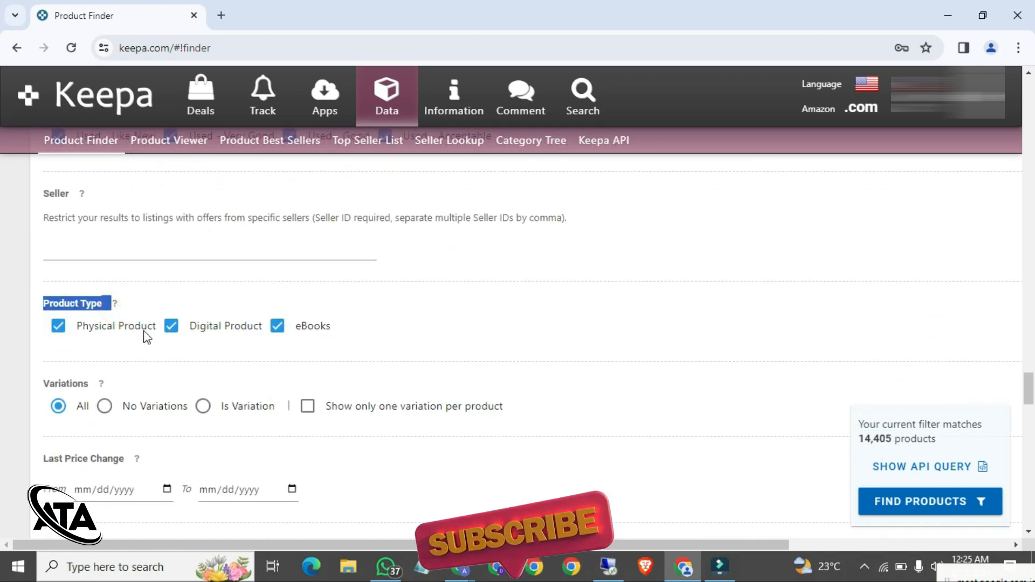
{"action": "left_click", "coordinate": [171, 327]}
{"action": "left_click", "coordinate": [277, 326]}
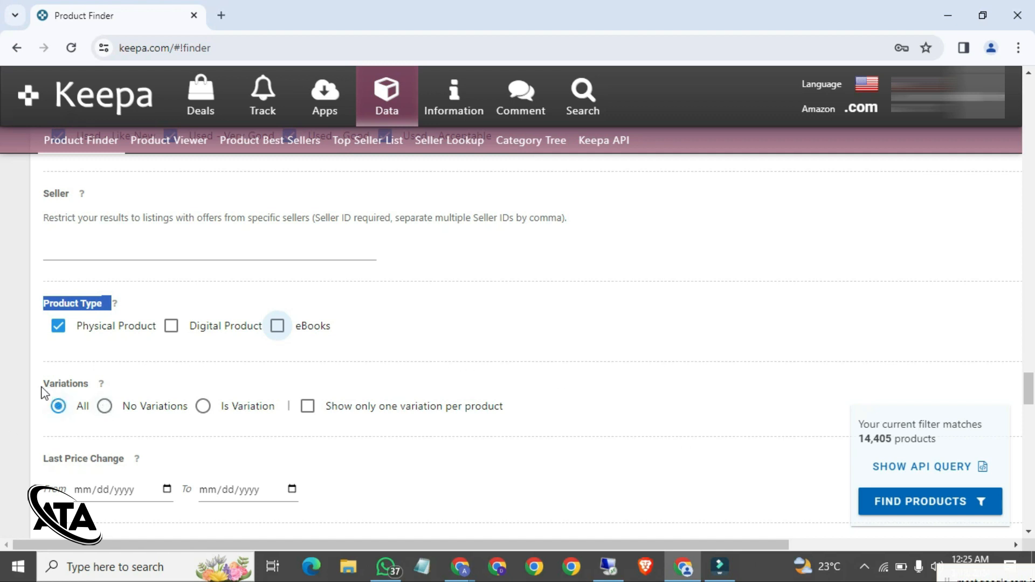
Step: Select No Variations under Variations, narrowing matches to 4,883 products
{"action": "left_click_drag", "start_coordinate": [36, 385], "coordinate": [94, 384]}
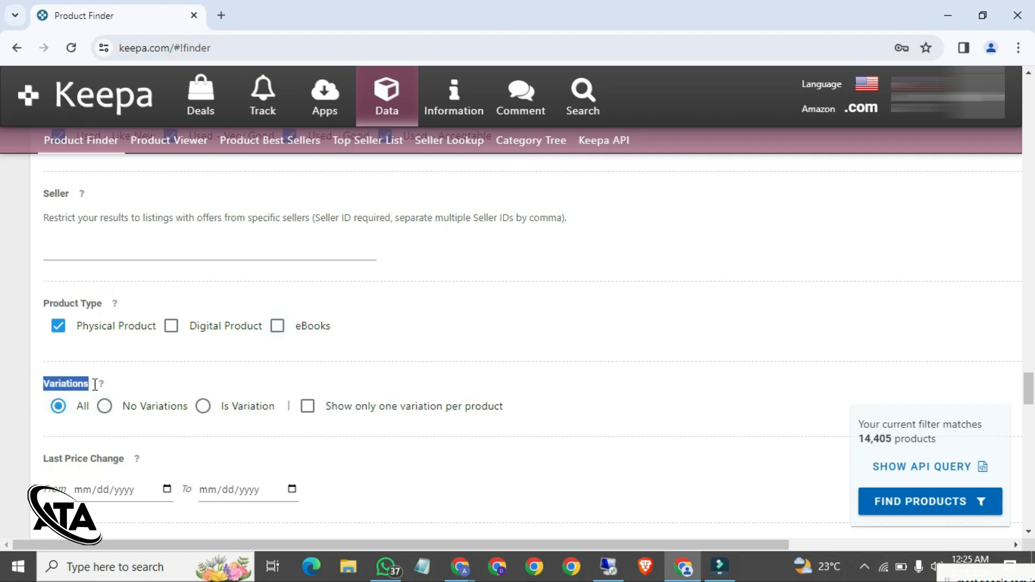
{"action": "left_click", "coordinate": [162, 384]}
{"action": "left_click", "coordinate": [103, 411]}
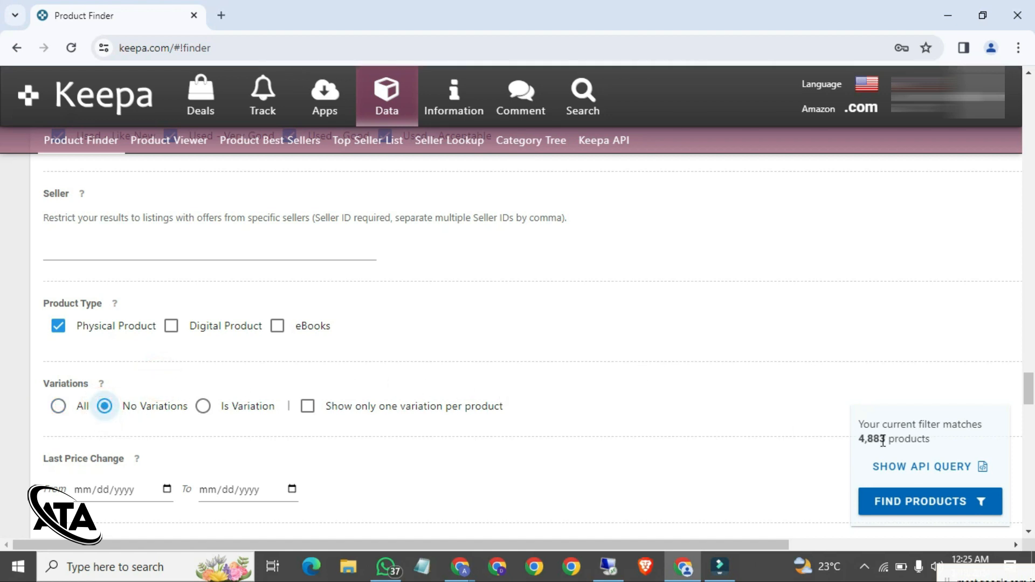
{"action": "left_click_drag", "start_coordinate": [858, 439], "coordinate": [887, 440]}
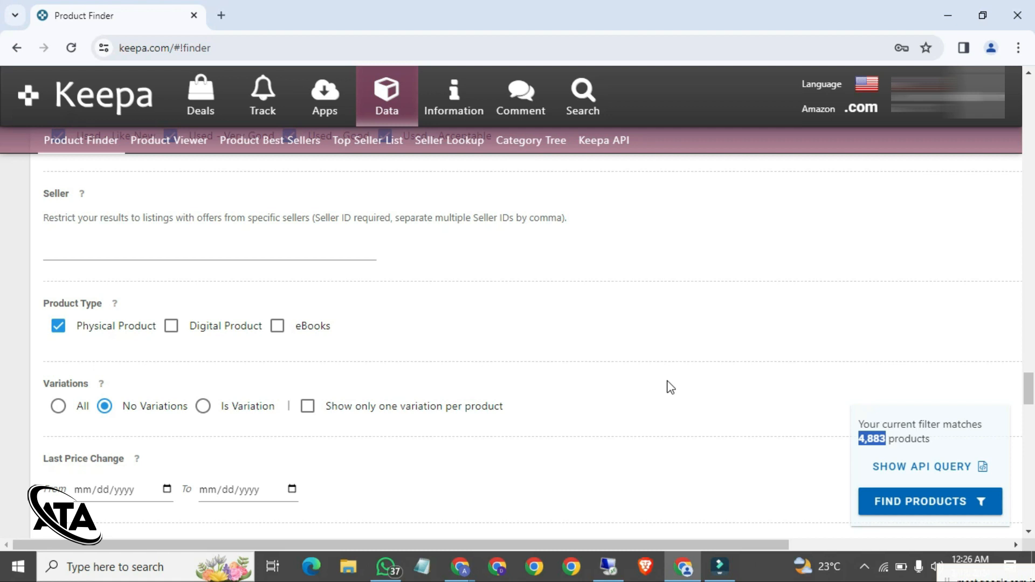
Step: Enter a Rating range of 4 to 5
{"action": "scroll", "coordinate": [670, 387], "scroll_direction": "down", "scroll_amount": 1}
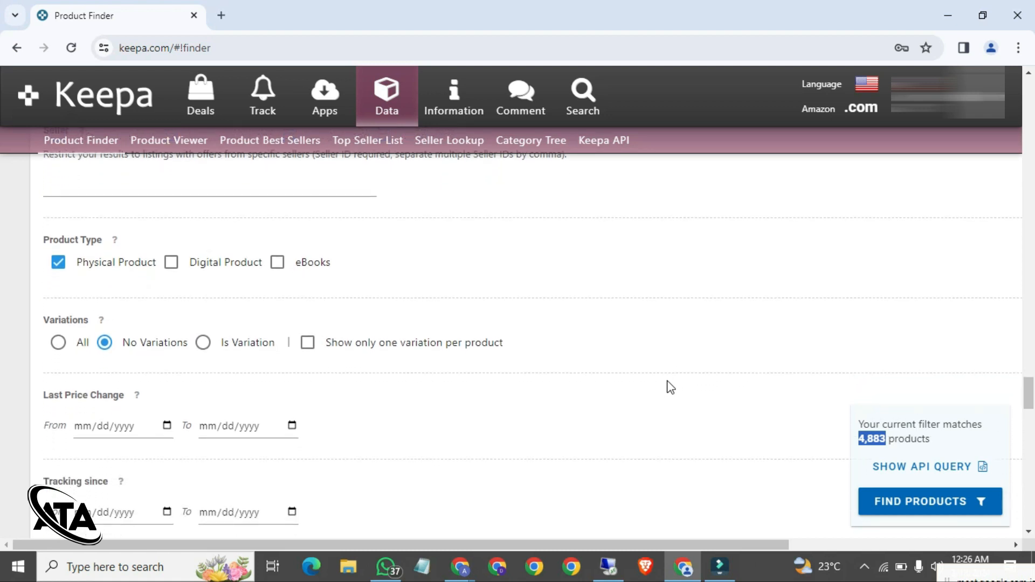
{"action": "scroll", "coordinate": [670, 387], "scroll_direction": "down", "scroll_amount": 3}
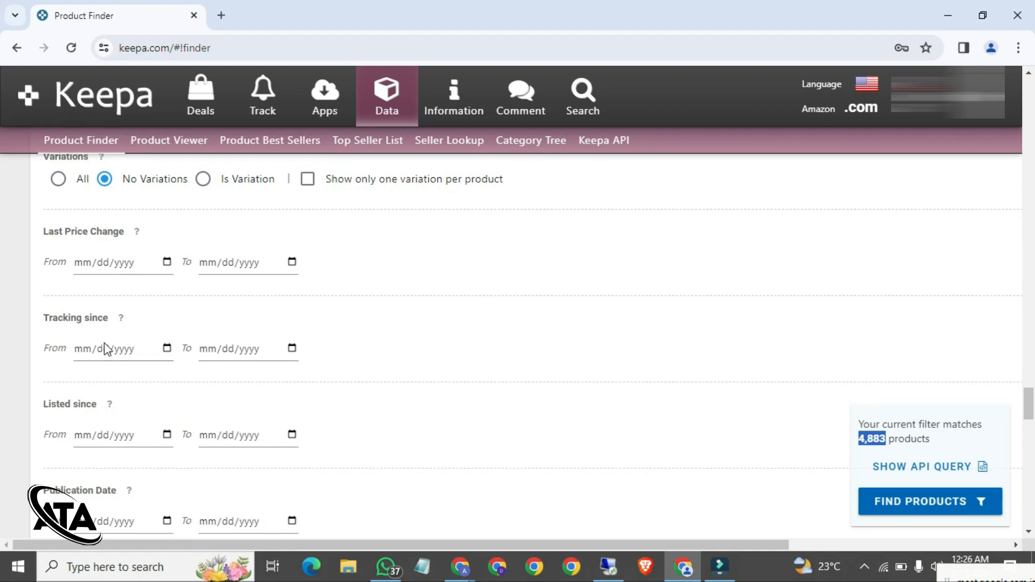
{"action": "scroll", "coordinate": [250, 349], "scroll_direction": "down", "scroll_amount": 5}
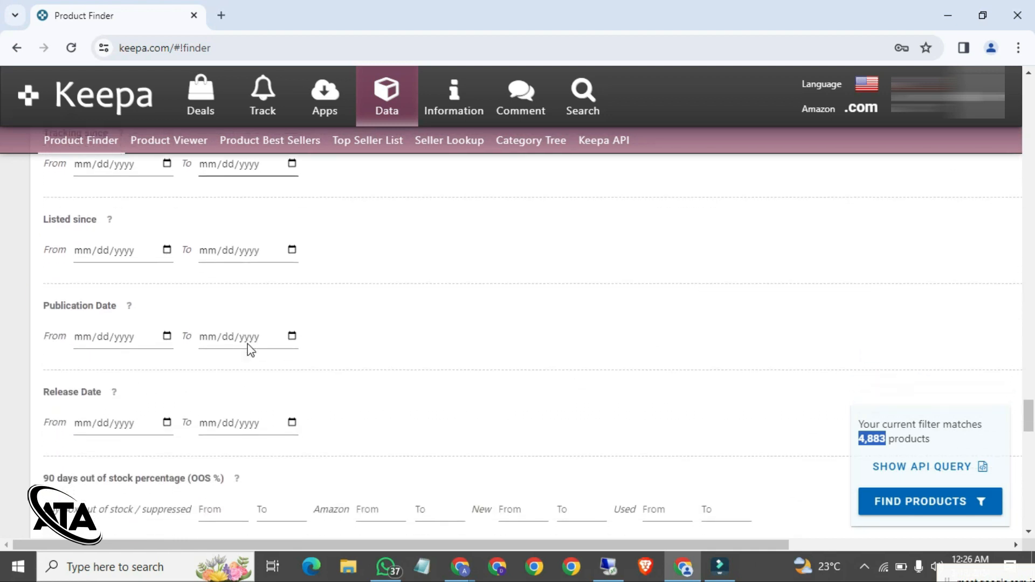
{"action": "scroll", "coordinate": [250, 349], "scroll_direction": "down", "scroll_amount": 2}
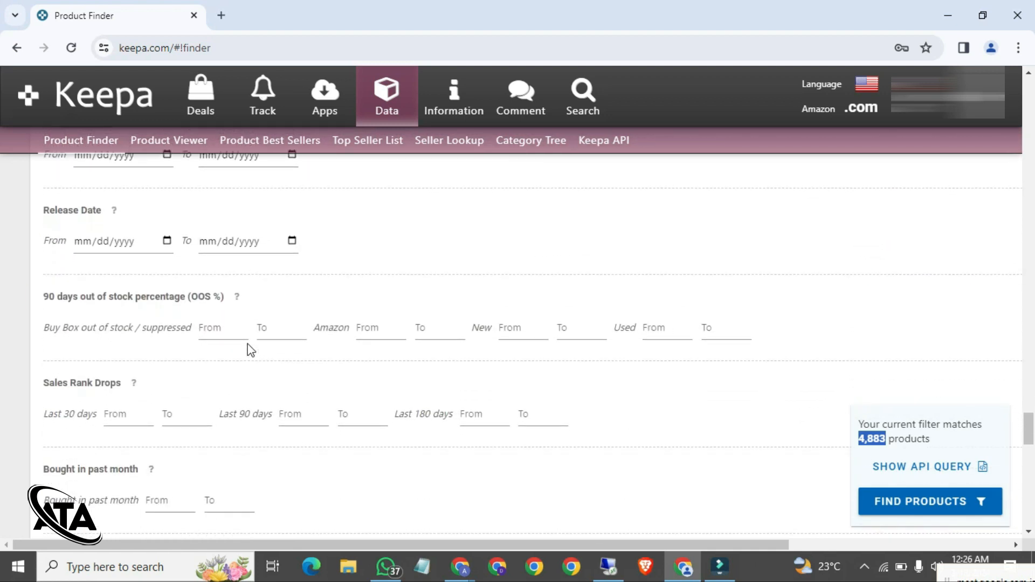
{"action": "left_click", "coordinate": [227, 331]}
{"action": "scroll", "coordinate": [257, 358], "scroll_direction": "down", "scroll_amount": 2}
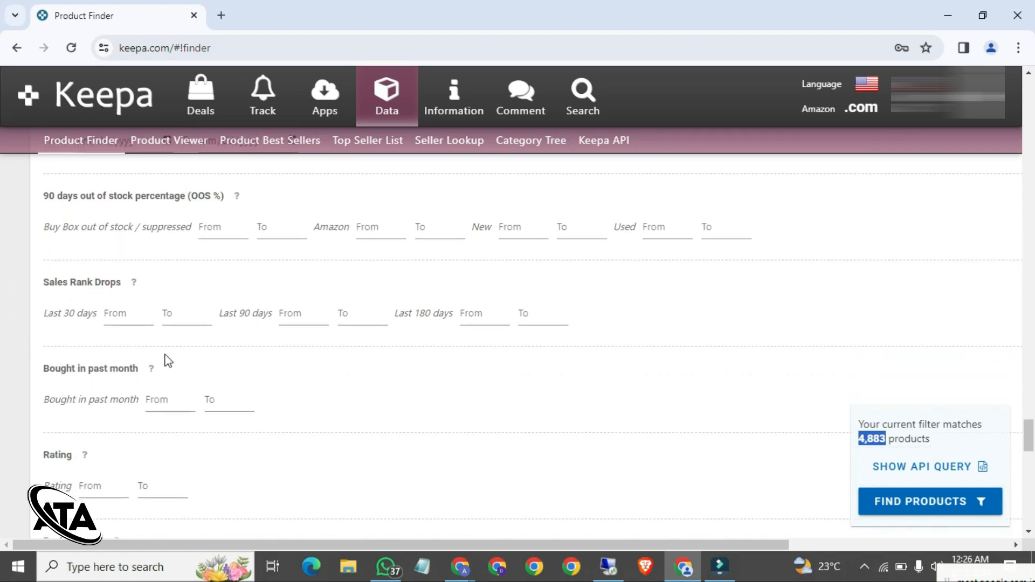
{"action": "scroll", "coordinate": [133, 381], "scroll_direction": "down", "scroll_amount": 2}
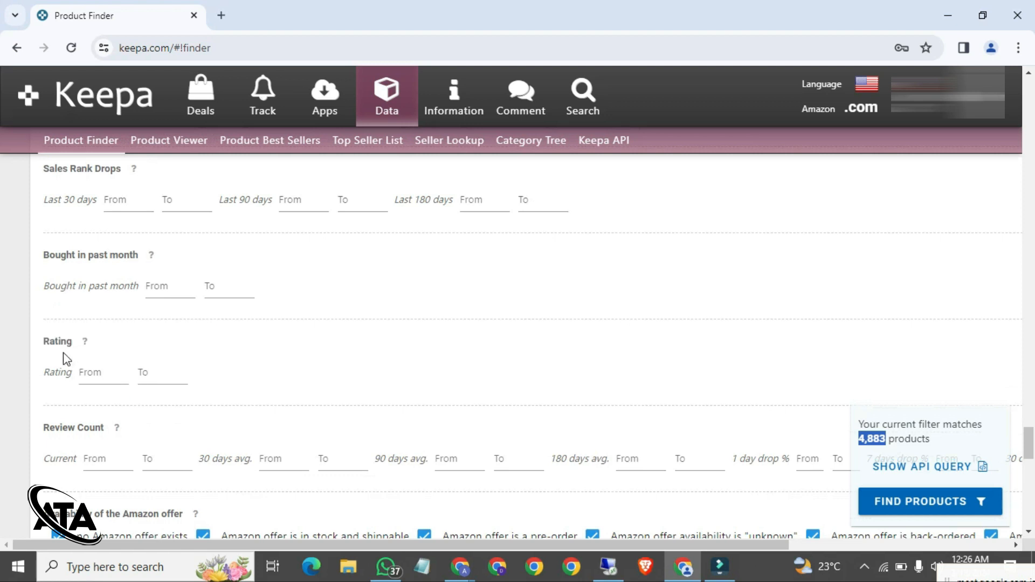
{"action": "left_click", "coordinate": [116, 378]}
{"action": "left_click", "coordinate": [115, 379]}
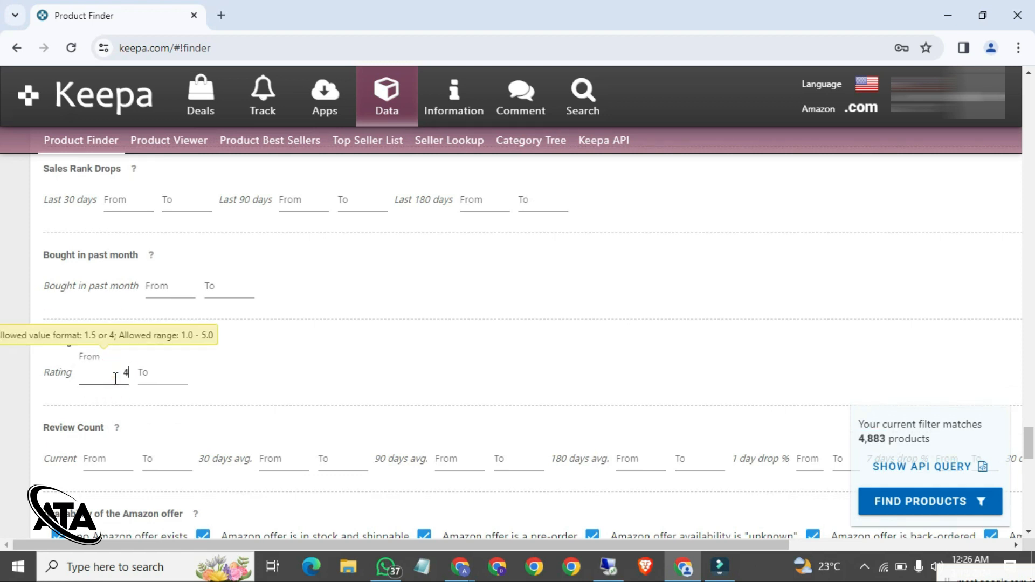
{"action": "key", "text": "Tab"}
{"action": "left_click", "coordinate": [153, 380]}
{"action": "type", "text": "5"}
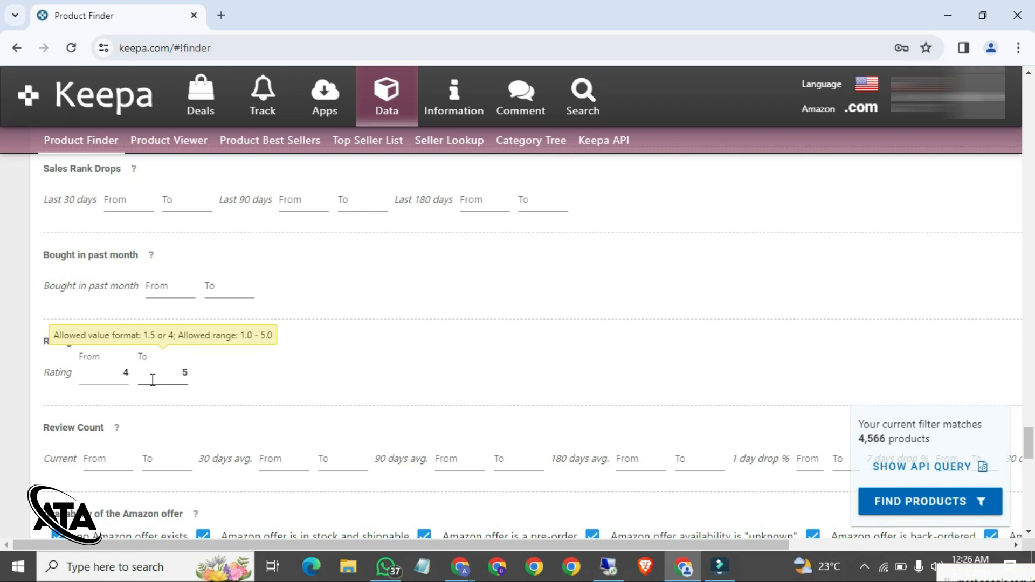
Step: Delete the Rating maximum of 5, keeping only the minimum of 4
{"action": "left_click", "coordinate": [121, 372]}
{"action": "double_click", "coordinate": [182, 375]}
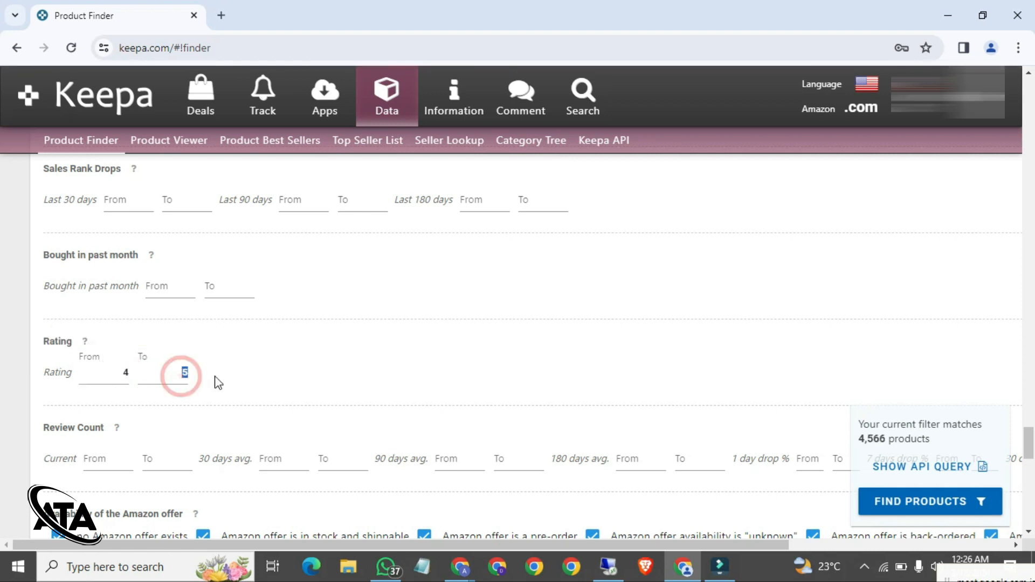
{"action": "key", "text": "BackSpace"}
{"action": "double_click", "coordinate": [111, 376]}
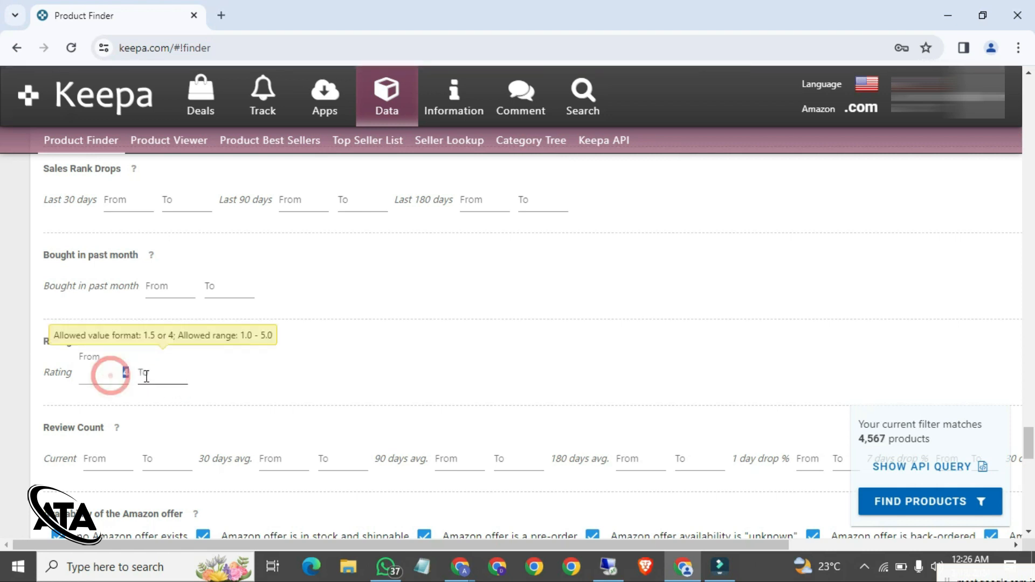
{"action": "left_click", "coordinate": [287, 371]}
{"action": "left_click", "coordinate": [117, 372]}
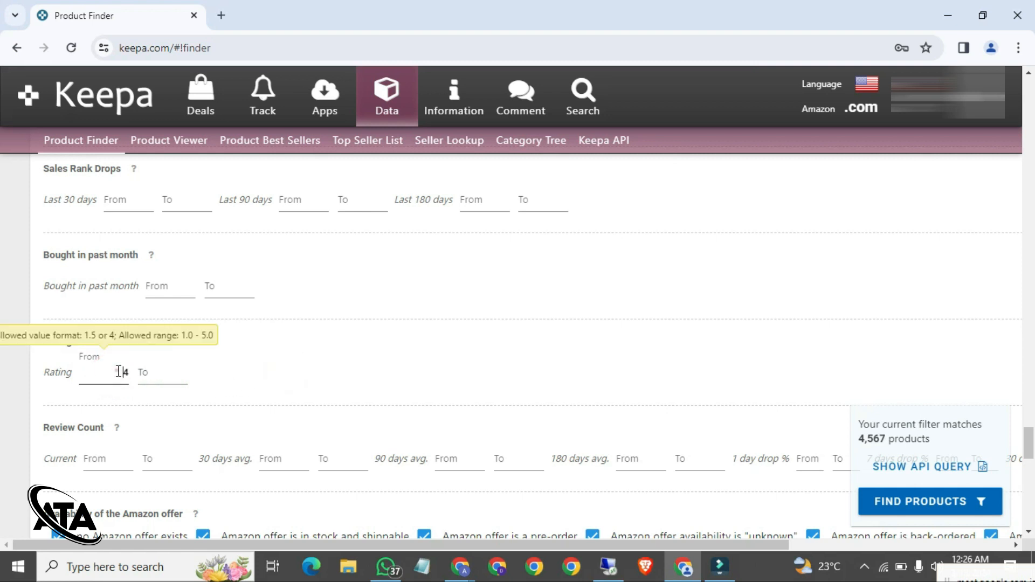
{"action": "left_click", "coordinate": [119, 372]}
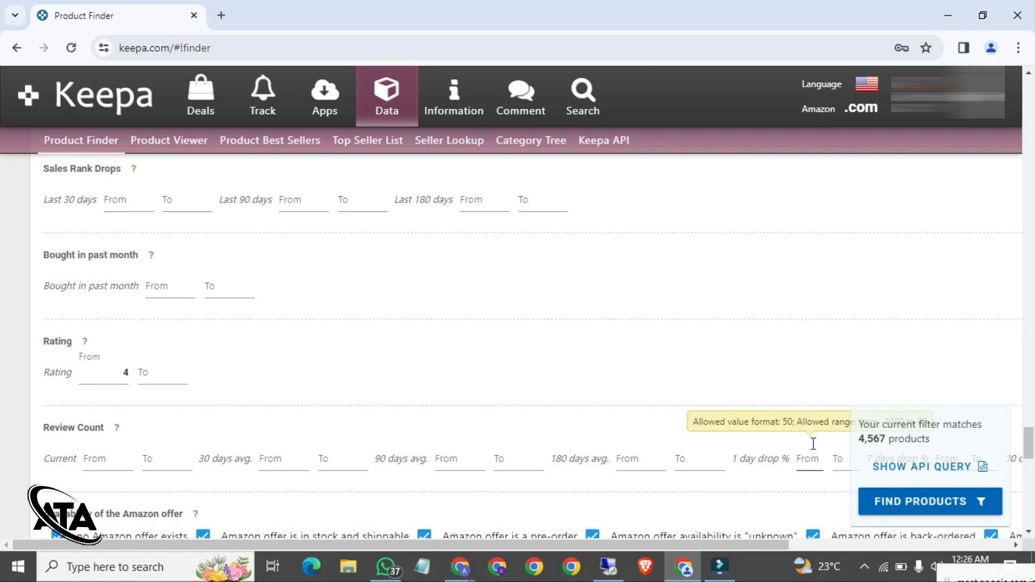
Step: Enter 100 as the current Review Count minimum, cutting matches to 3,844
{"action": "scroll", "coordinate": [111, 446], "scroll_direction": "down", "scroll_amount": 1}
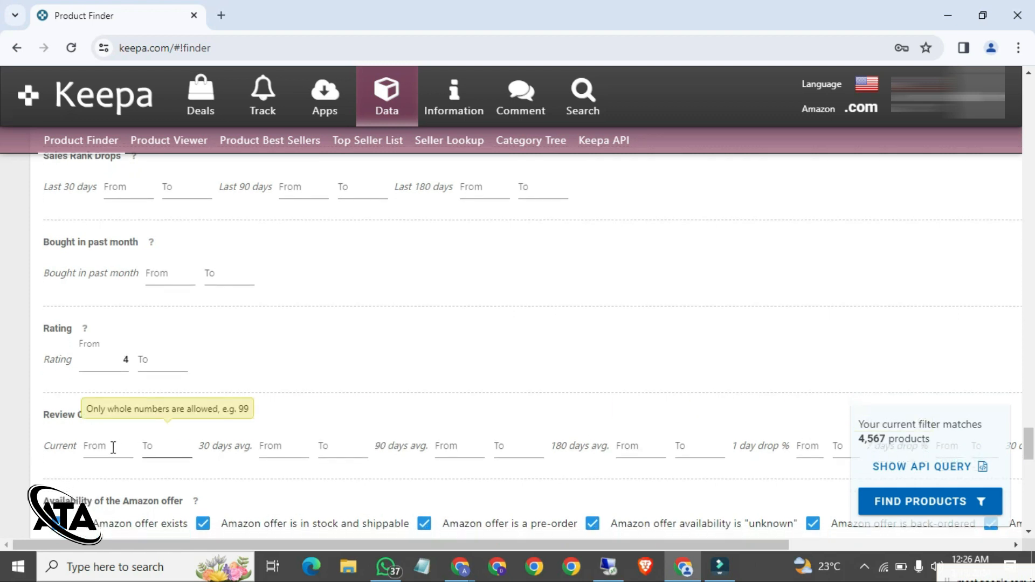
{"action": "scroll", "coordinate": [293, 395], "scroll_direction": "down", "scroll_amount": 2}
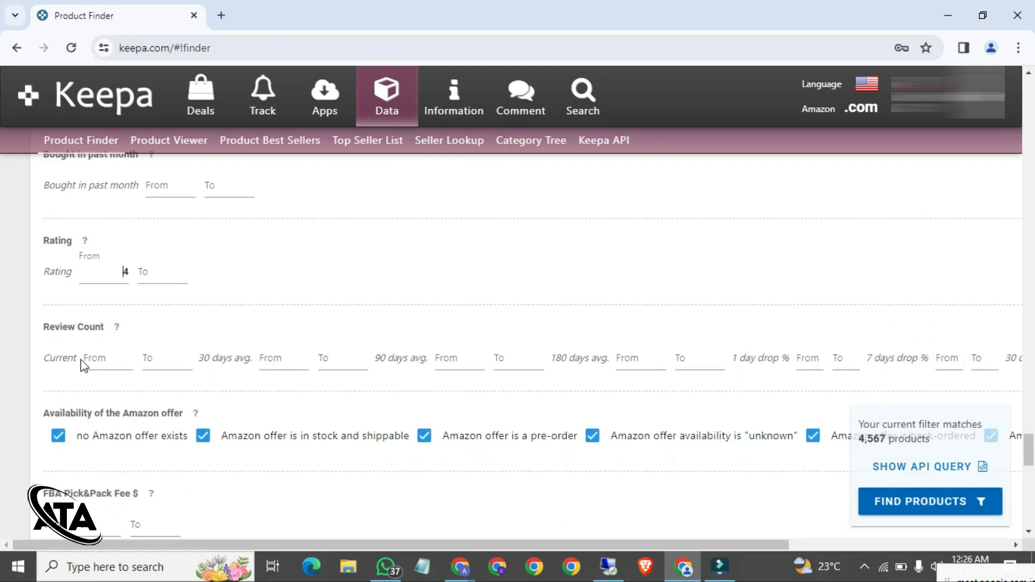
{"action": "left_click", "coordinate": [118, 363]}
{"action": "type", "text": "100"}
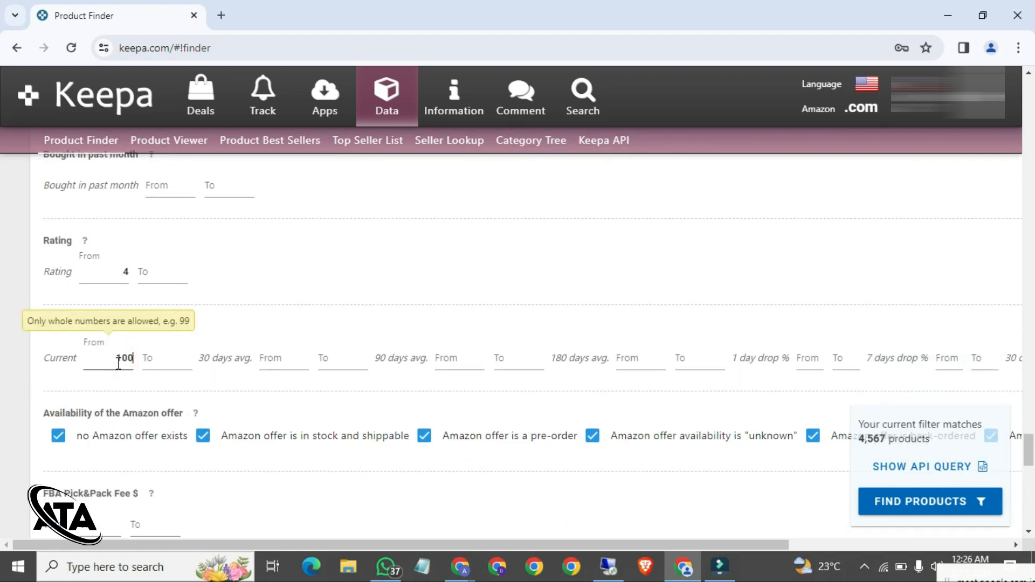
{"action": "left_click", "coordinate": [2, 366]}
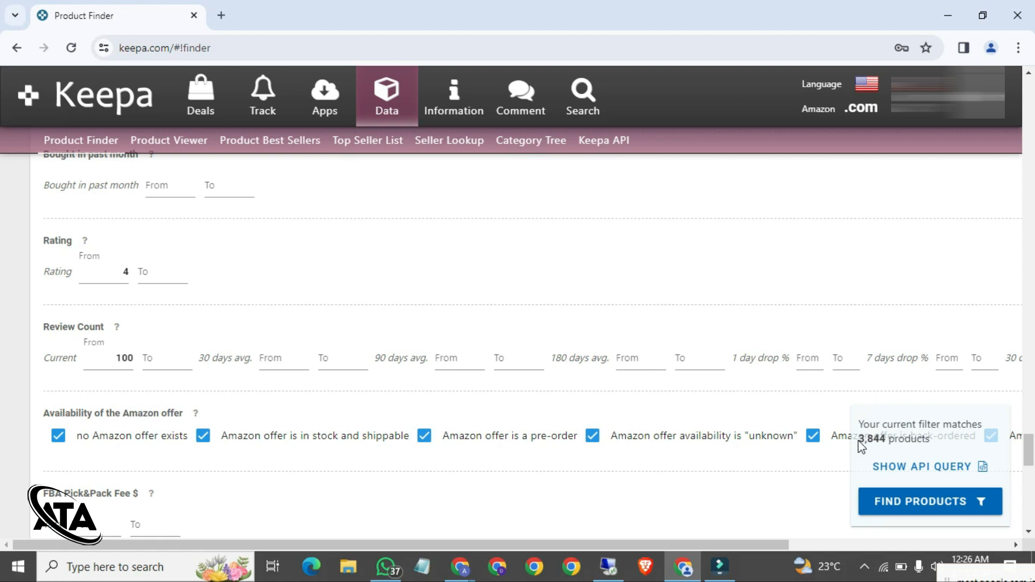
{"action": "left_click_drag", "start_coordinate": [860, 438], "coordinate": [889, 442]}
Step: Cap Package Weight (g) at 2000, bringing matches down to 3,329 products
{"action": "scroll", "coordinate": [575, 291], "scroll_direction": "down", "scroll_amount": 2}
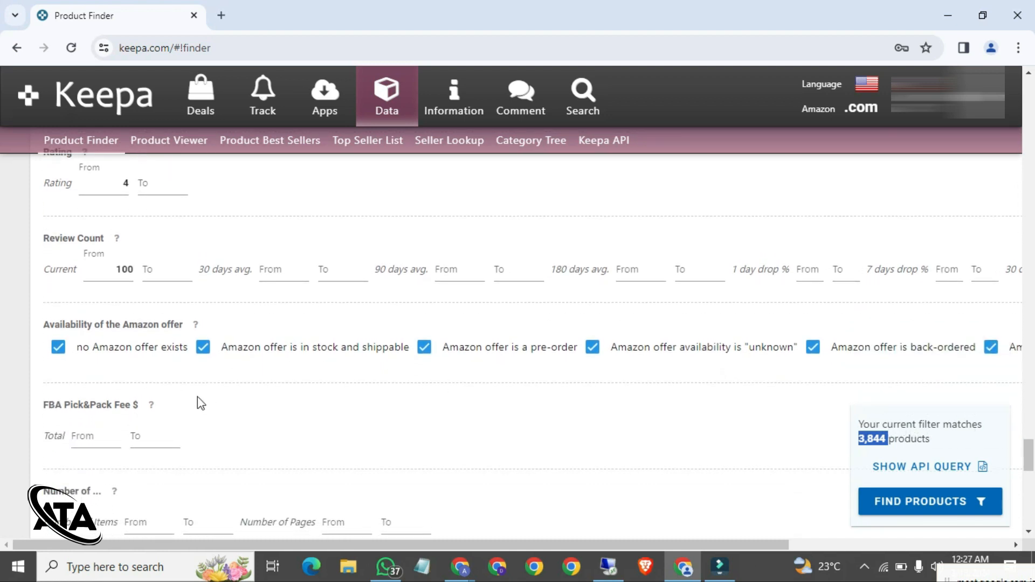
{"action": "scroll", "coordinate": [197, 400], "scroll_direction": "down", "scroll_amount": 2}
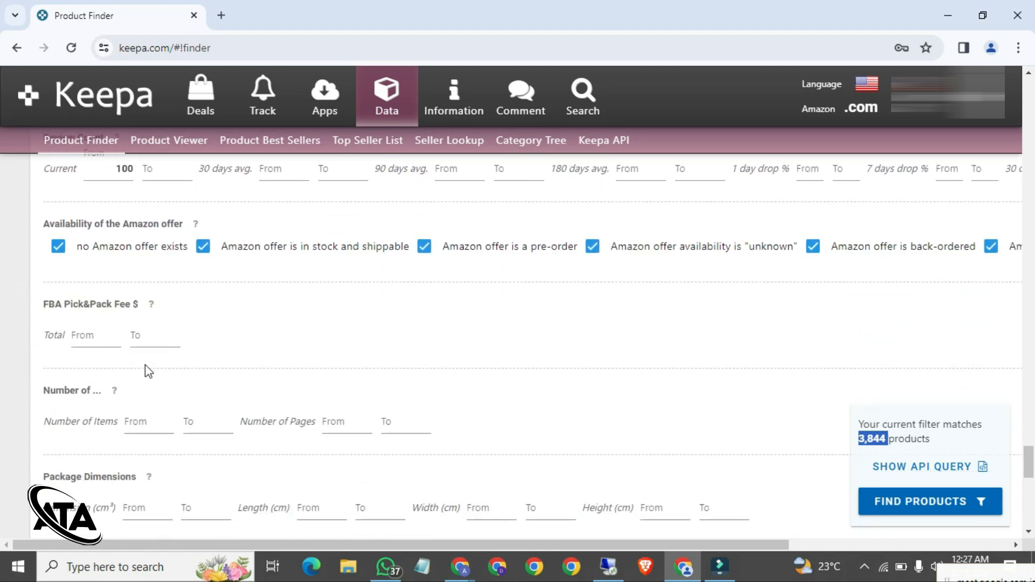
{"action": "left_click", "coordinate": [94, 340]}
{"action": "scroll", "coordinate": [193, 371], "scroll_direction": "down", "scroll_amount": 1}
{"action": "scroll", "coordinate": [193, 371], "scroll_direction": "down", "scroll_amount": 1}
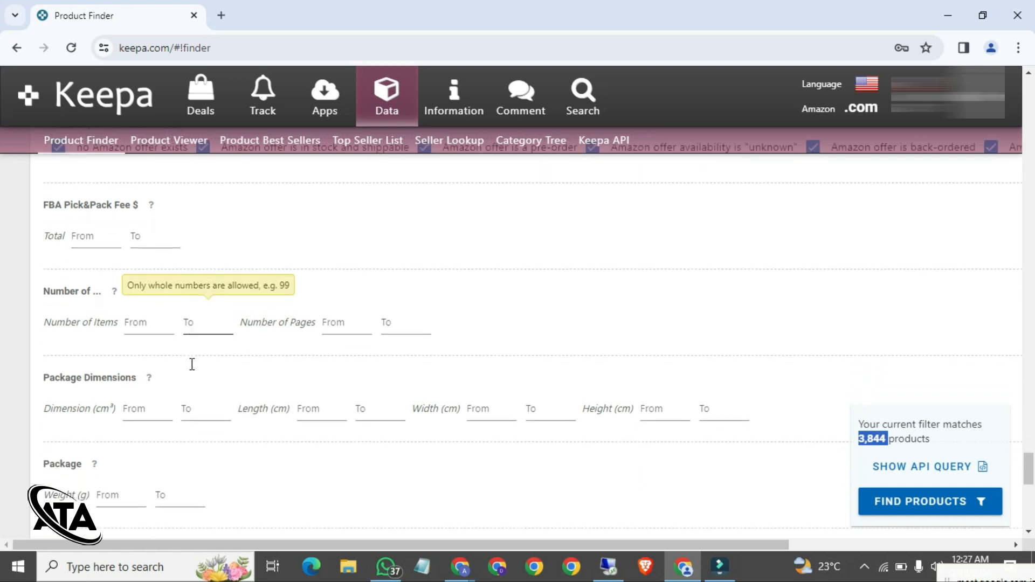
{"action": "scroll", "coordinate": [193, 371], "scroll_direction": "down", "scroll_amount": 1}
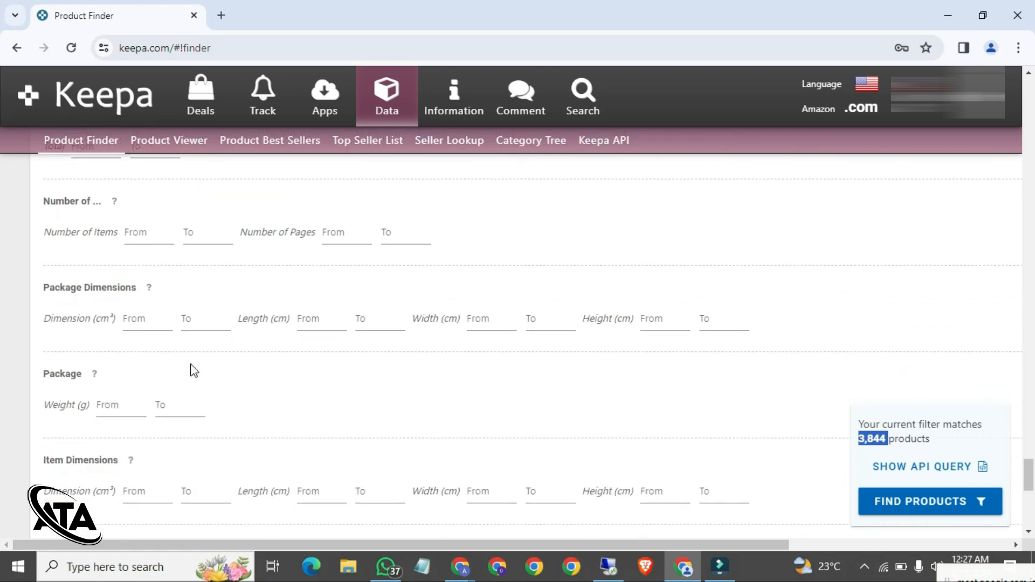
{"action": "scroll", "coordinate": [124, 389], "scroll_direction": "down", "scroll_amount": 1}
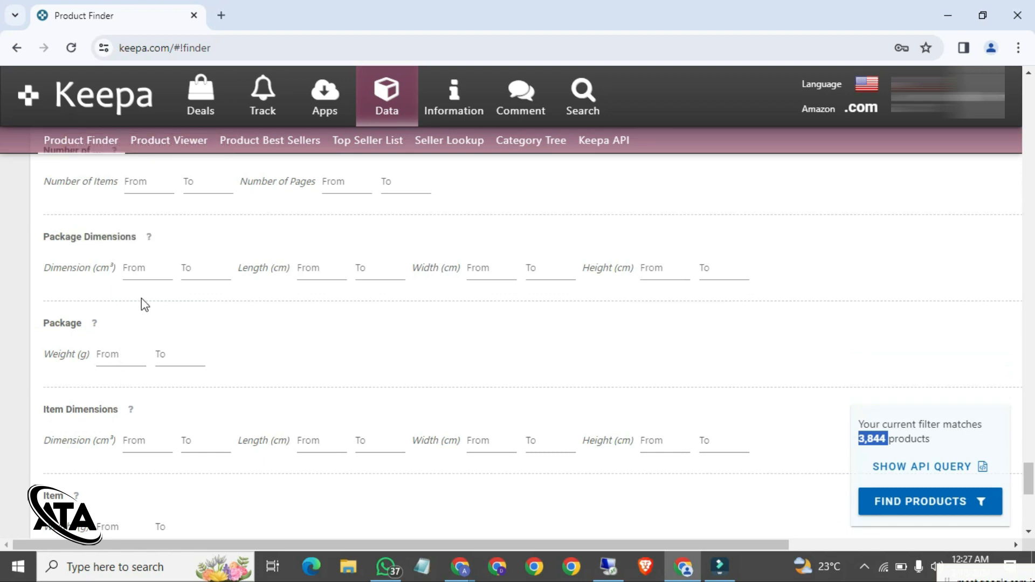
{"action": "scroll", "coordinate": [185, 429], "scroll_direction": "down", "scroll_amount": 1}
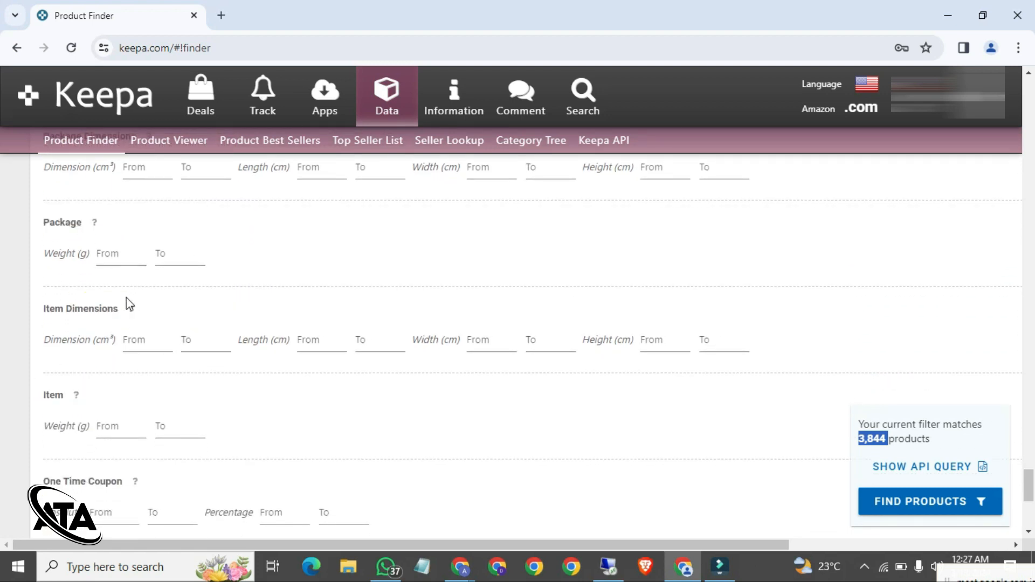
{"action": "left_click", "coordinate": [127, 253]}
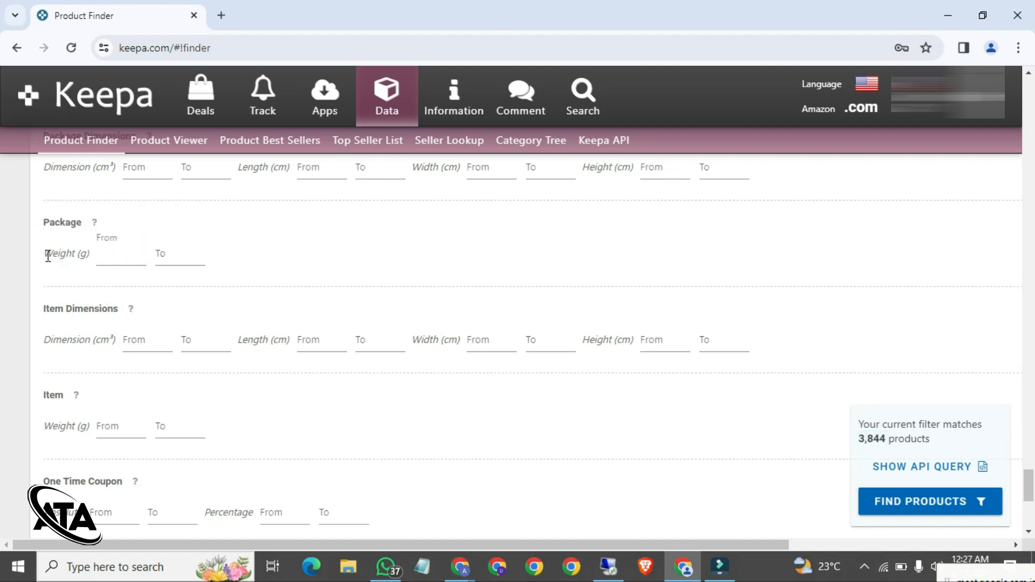
{"action": "left_click_drag", "start_coordinate": [42, 253], "coordinate": [85, 255]}
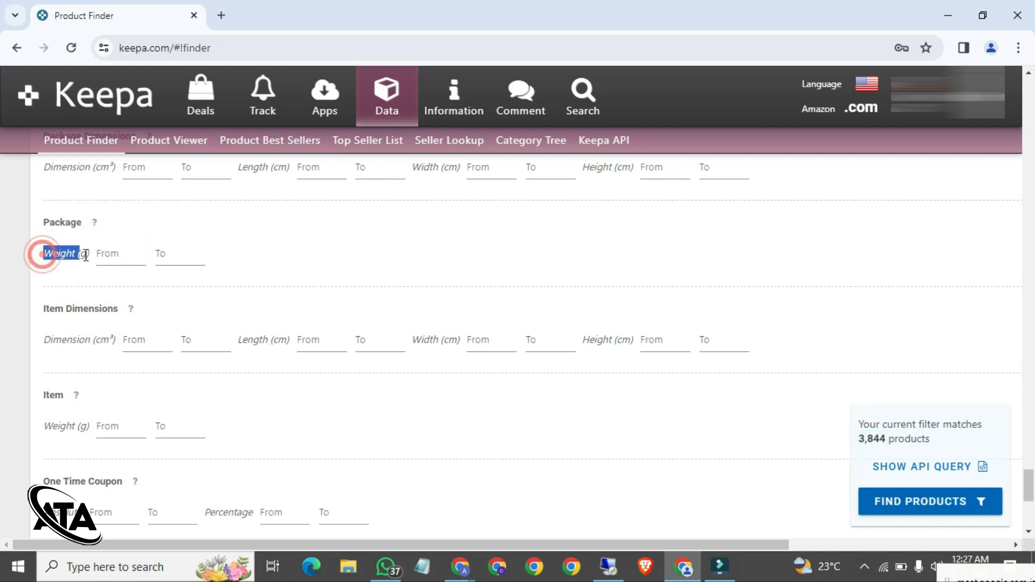
{"action": "left_click", "coordinate": [115, 257]}
{"action": "left_click", "coordinate": [192, 258]}
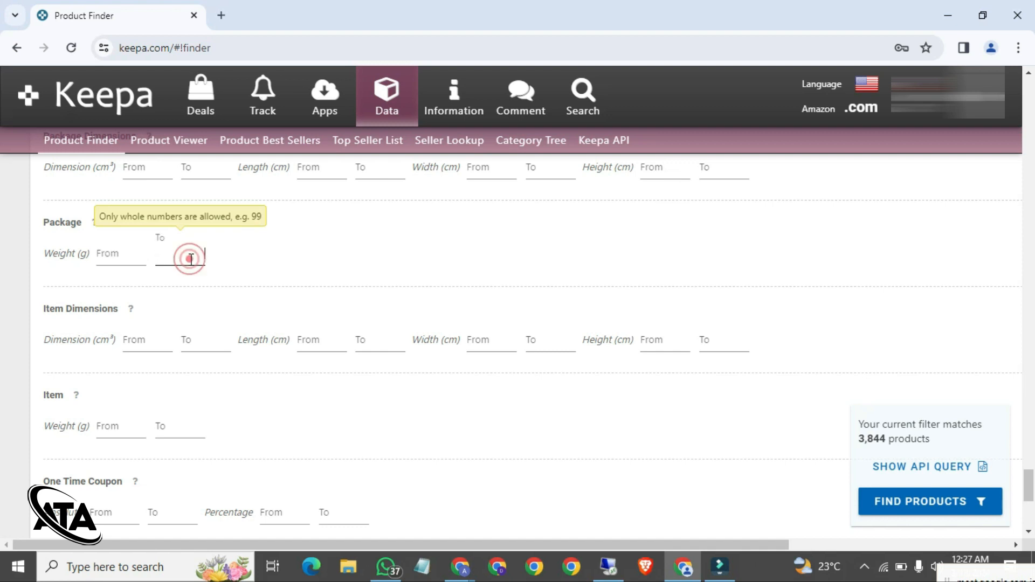
{"action": "type", "text": "2000"}
{"action": "left_click", "coordinate": [313, 248]}
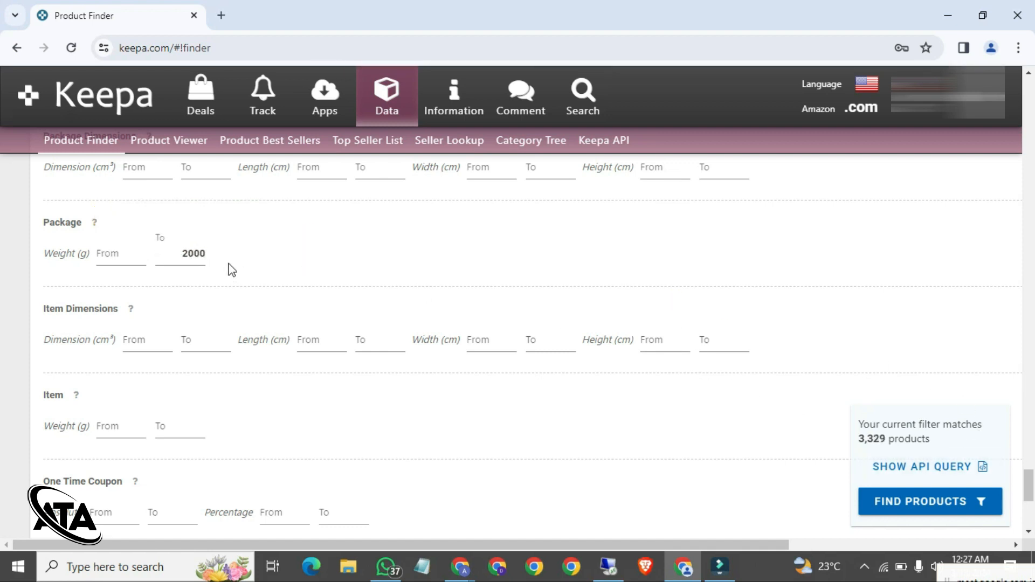
{"action": "left_click", "coordinate": [182, 257]}
{"action": "double_click", "coordinate": [185, 257]}
{"action": "left_click", "coordinate": [225, 276]}
{"action": "scroll", "coordinate": [145, 343], "scroll_direction": "down", "scroll_amount": 1}
{"action": "scroll", "coordinate": [124, 345], "scroll_direction": "down", "scroll_amount": 1}
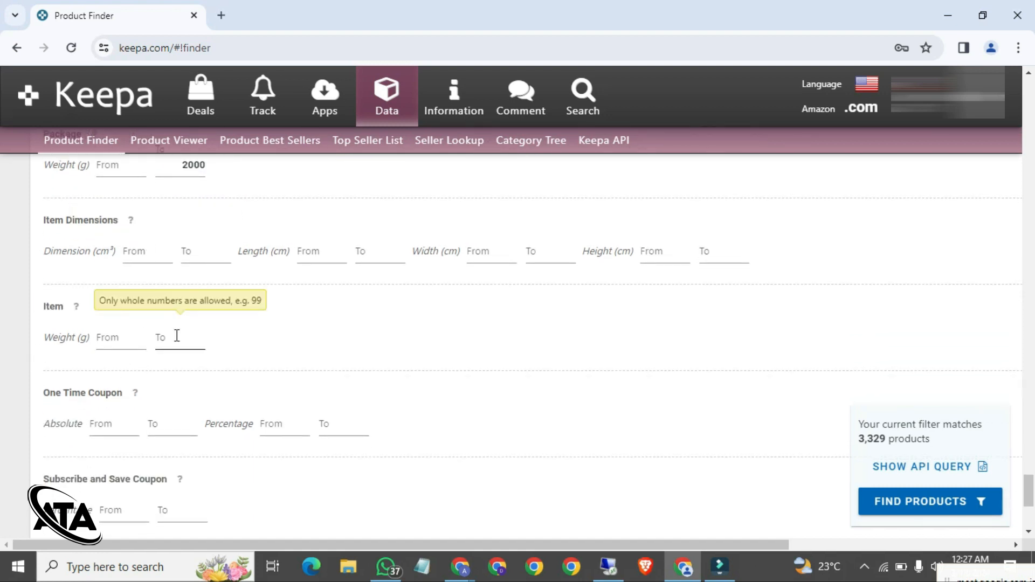
{"action": "scroll", "coordinate": [175, 335], "scroll_direction": "down", "scroll_amount": 1}
{"action": "scroll", "coordinate": [175, 336], "scroll_direction": "down", "scroll_amount": 2}
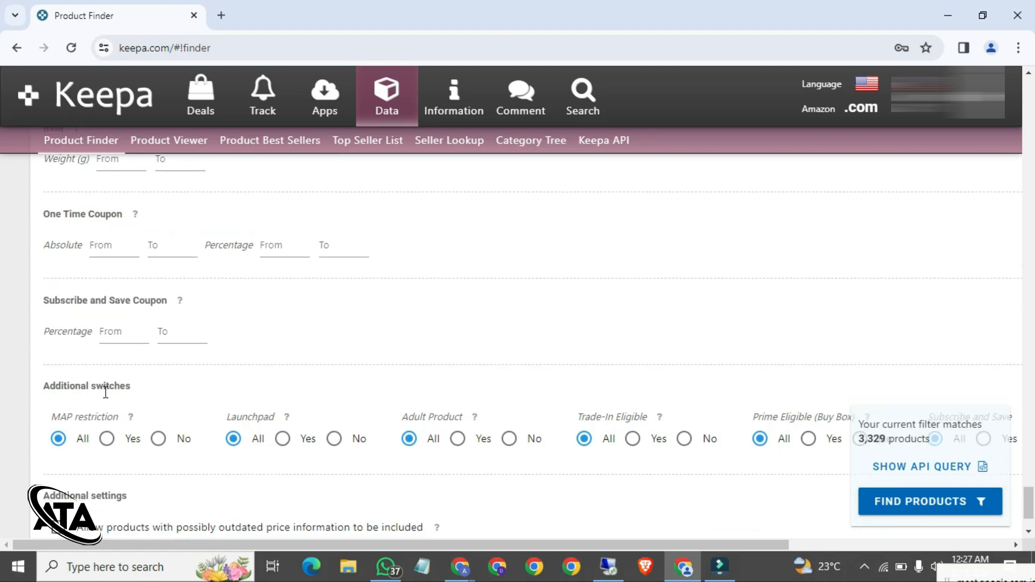
{"action": "scroll", "coordinate": [105, 393], "scroll_direction": "down", "scroll_amount": 2}
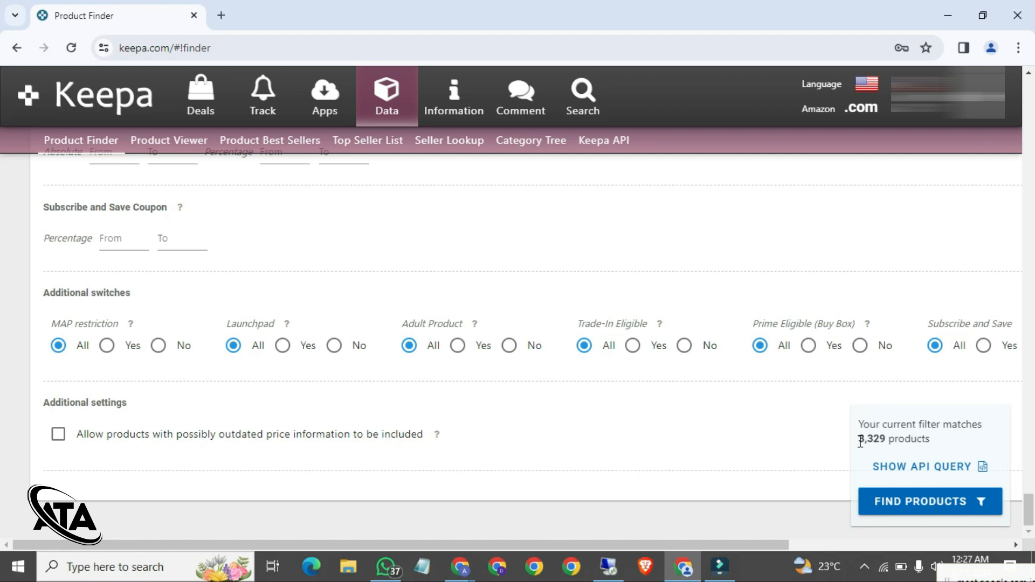
{"action": "left_click_drag", "start_coordinate": [859, 440], "coordinate": [888, 440]}
Step: Run Find Products and scroll the 3,332-product results table horizontally through its columns
{"action": "left_click", "coordinate": [907, 504]}
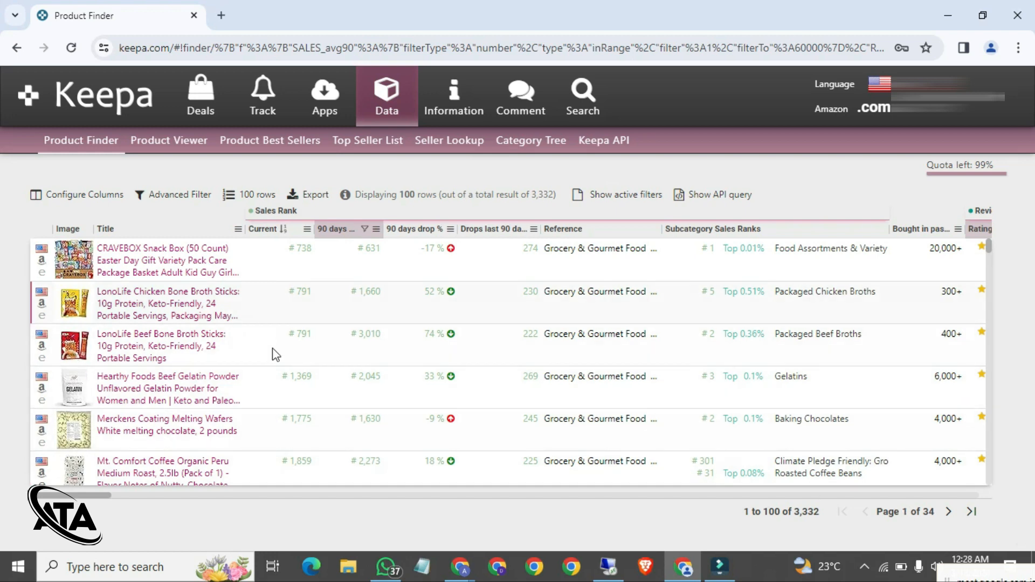
{"action": "mouse_move", "coordinate": [196, 322]}
{"action": "left_click_drag", "start_coordinate": [98, 494], "coordinate": [387, 503]}
{"action": "left_click_drag", "start_coordinate": [445, 490], "coordinate": [982, 484]}
{"action": "left_click_drag", "start_coordinate": [806, 501], "coordinate": [241, 549]}
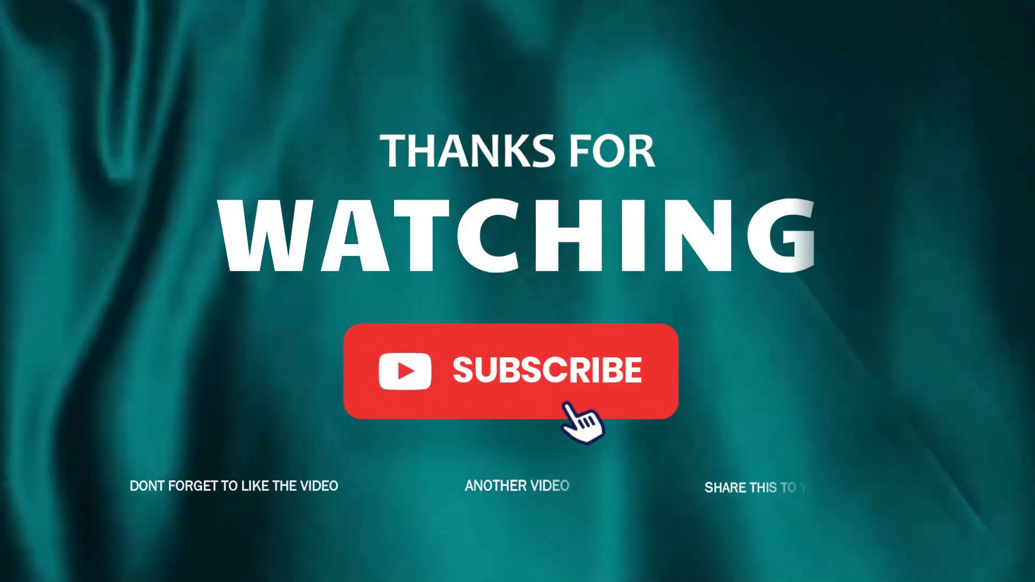